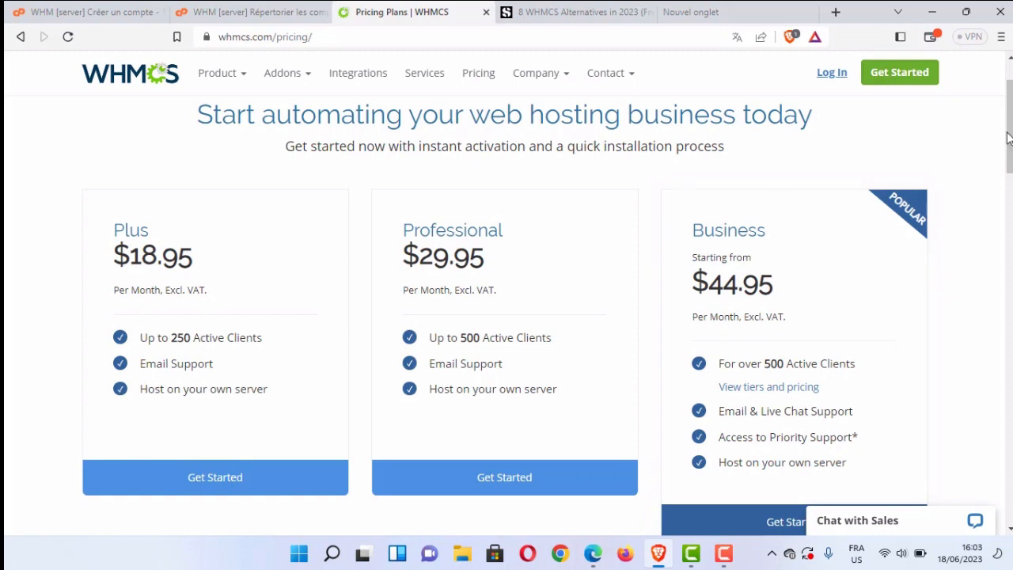
Review the WHMCS pricing and home pages along with the article listing WHMCS alternatives.
{"action": "left_click_drag", "start_coordinate": [1009, 135], "coordinate": [1009, 193]}
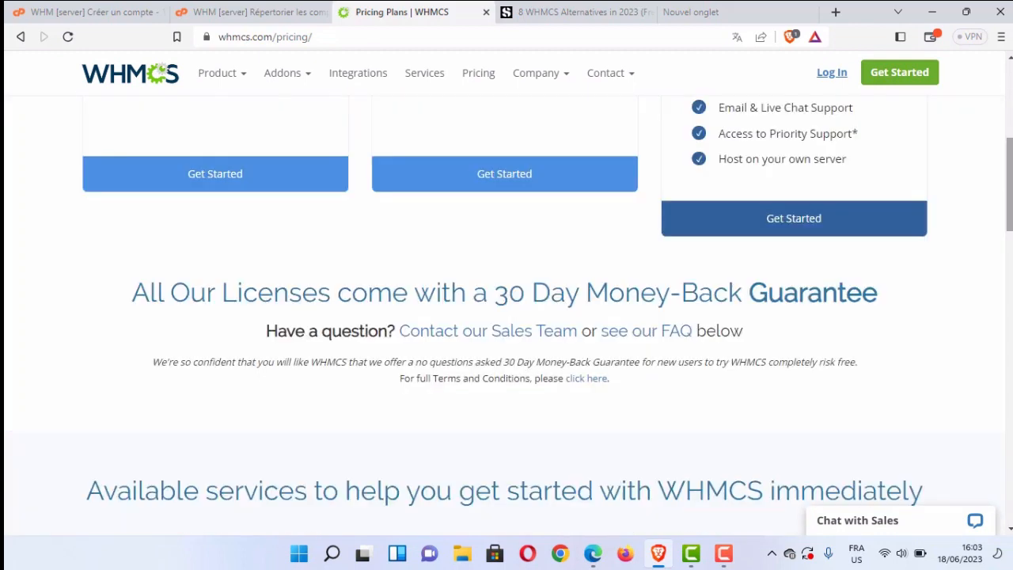
{"action": "left_click", "coordinate": [603, 7]}
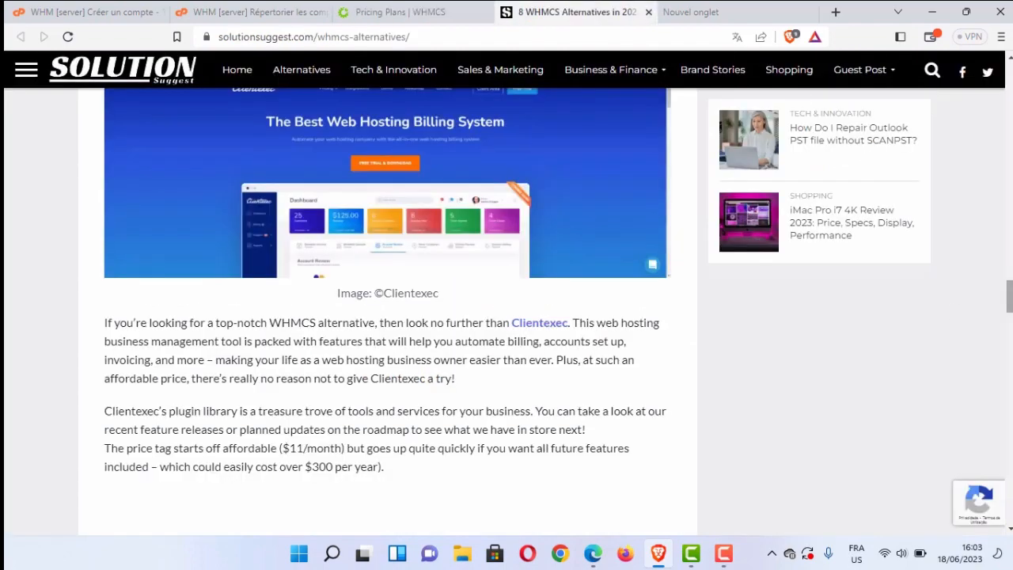
{"action": "left_click_drag", "start_coordinate": [1009, 297], "coordinate": [988, 151]}
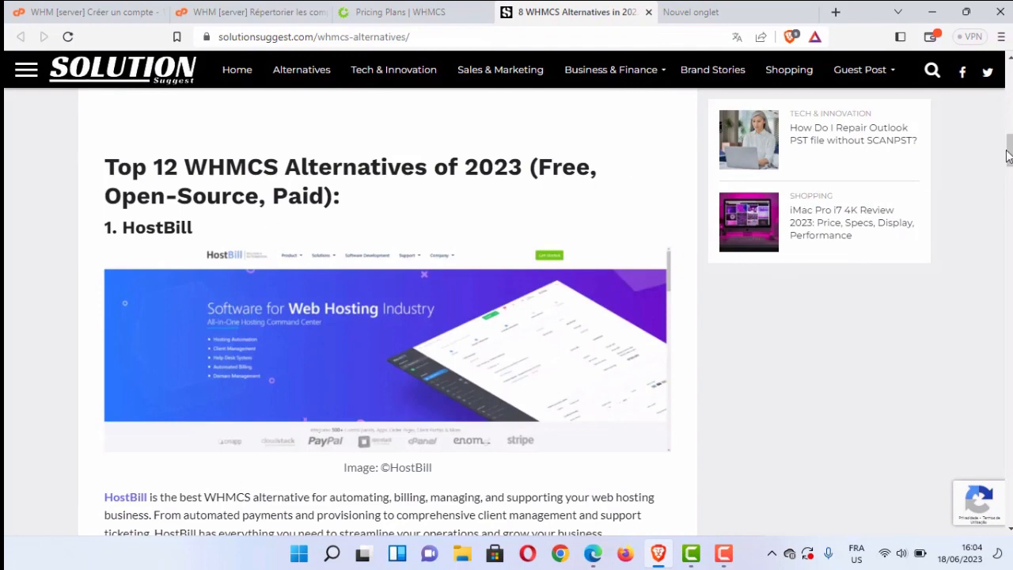
{"action": "left_click_drag", "start_coordinate": [1009, 150], "coordinate": [1008, 248]}
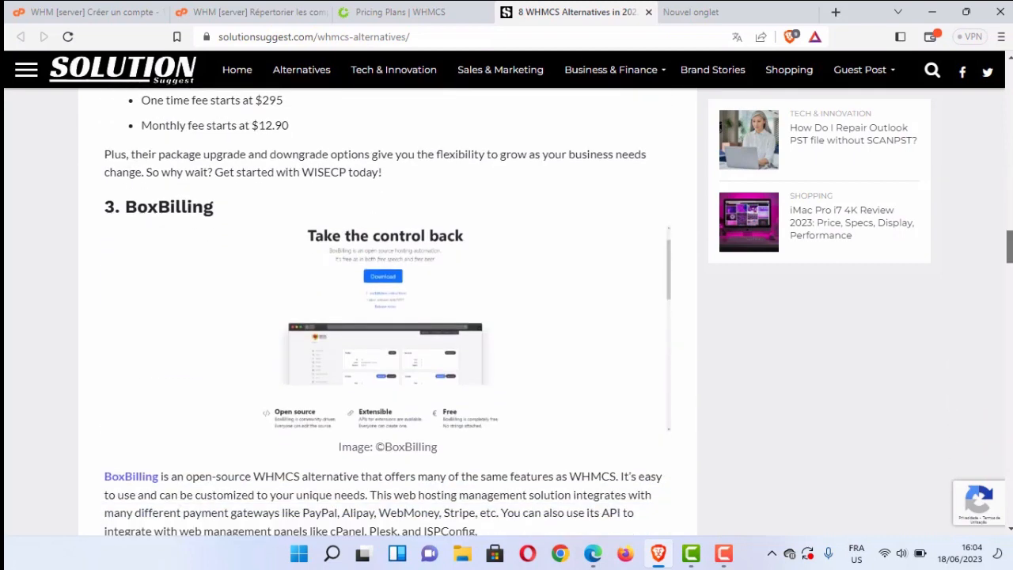
{"action": "left_click", "coordinate": [648, 12]}
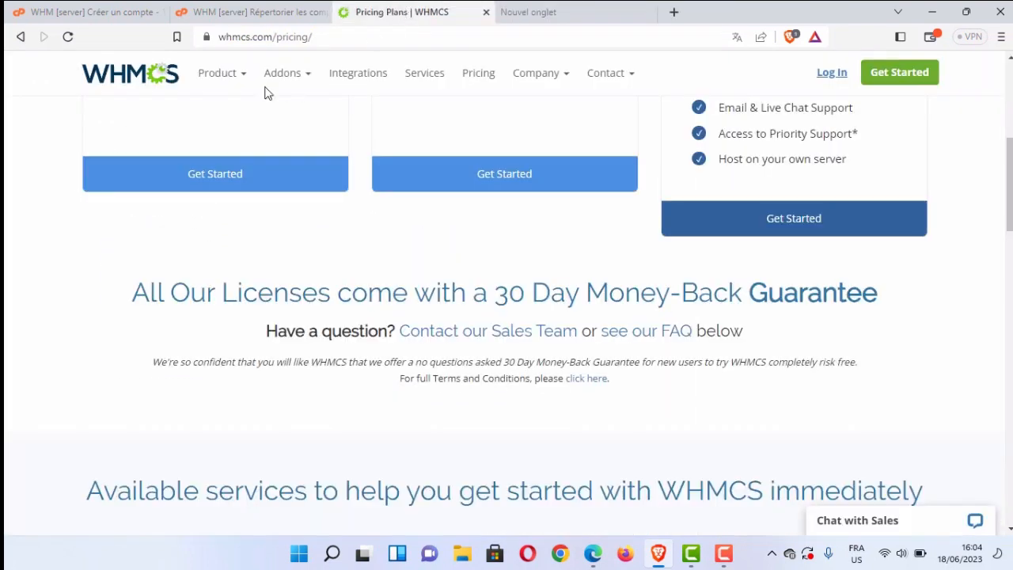
{"action": "left_click", "coordinate": [134, 79]}
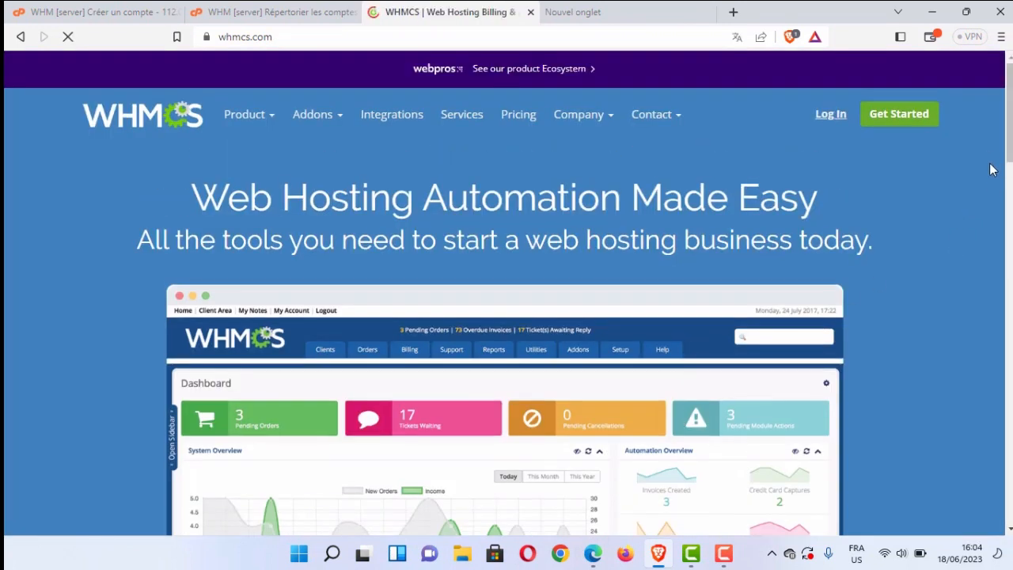
{"action": "left_click_drag", "start_coordinate": [1009, 151], "coordinate": [976, 152]}
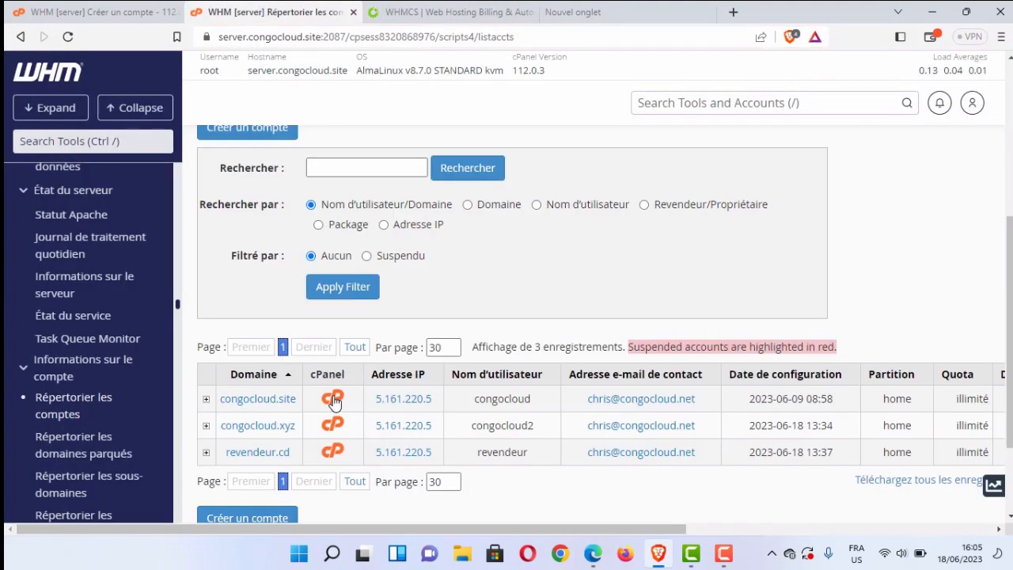
Open the cPanel account of congocloud.site from the server's account list and check the domain's website.
{"action": "left_click", "coordinate": [333, 400]}
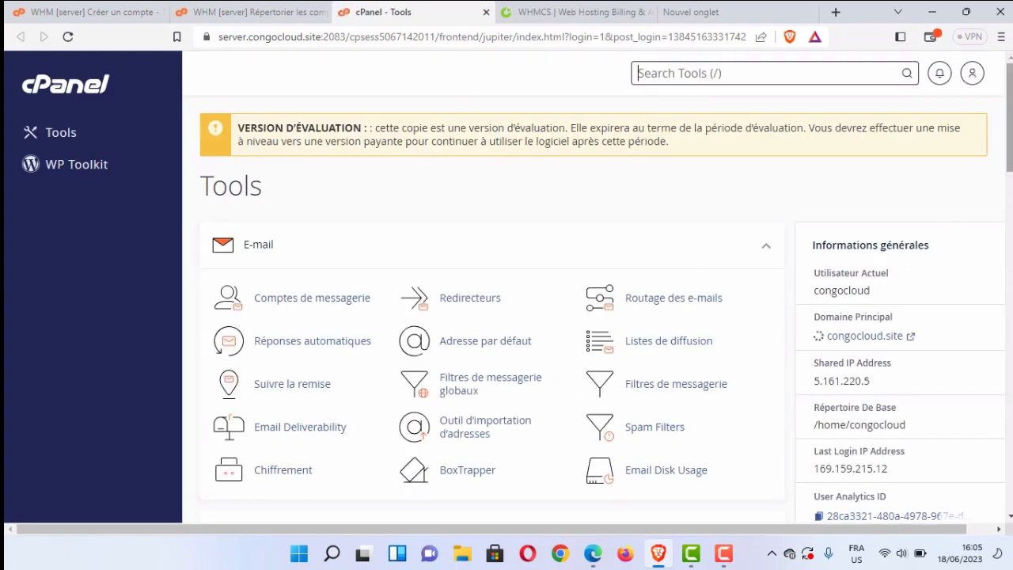
{"action": "left_click", "coordinate": [880, 340]}
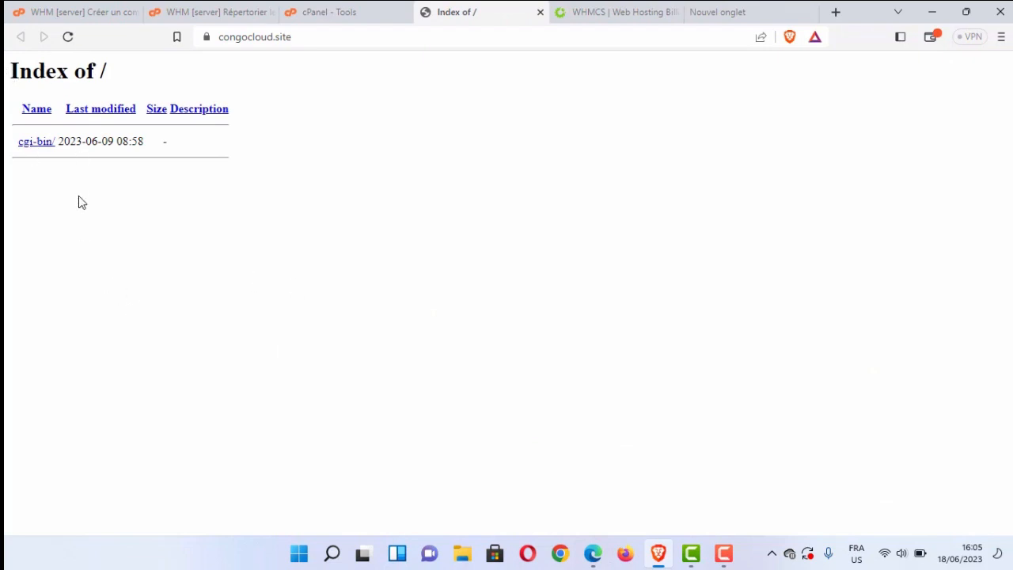
{"action": "left_click", "coordinate": [307, 7]}
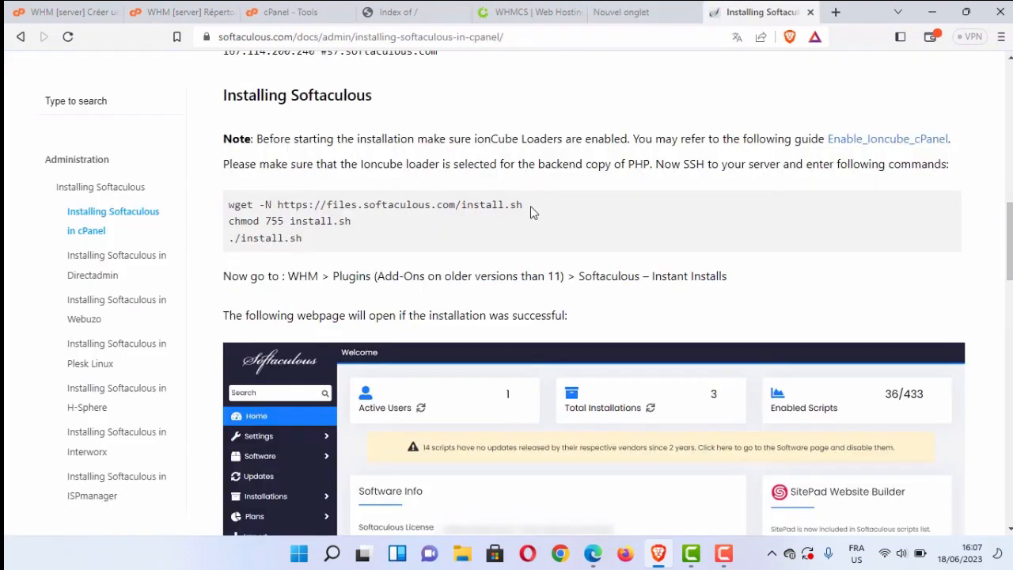
{"action": "left_click_drag", "start_coordinate": [530, 209], "coordinate": [227, 208]}
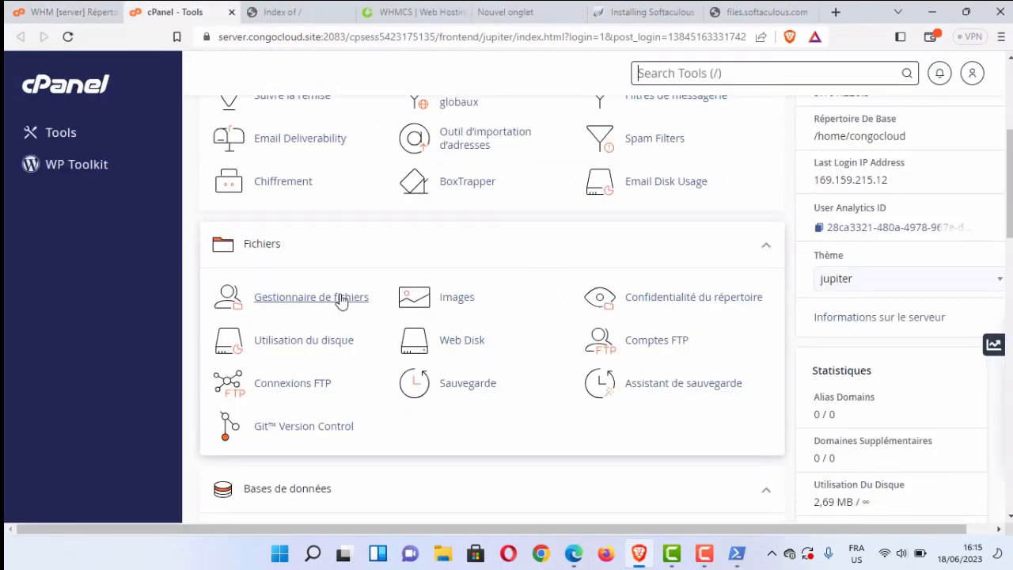
Open the congocloud account's www folder in the file manager and upload whmcs_v870_full.zip into public_html.
{"action": "left_click", "coordinate": [341, 300]}
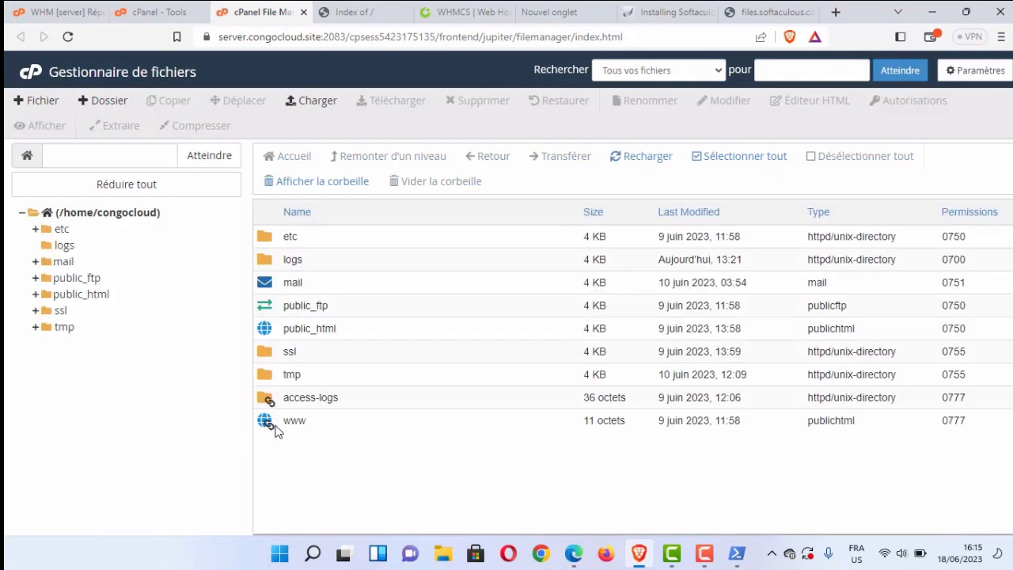
{"action": "double_click", "coordinate": [273, 423]}
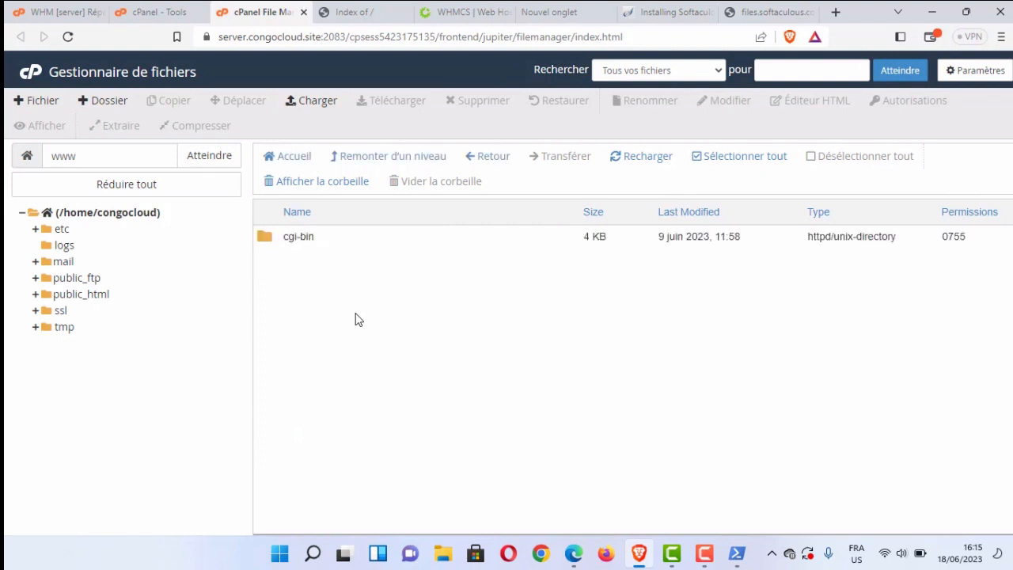
{"action": "left_click", "coordinate": [317, 101]}
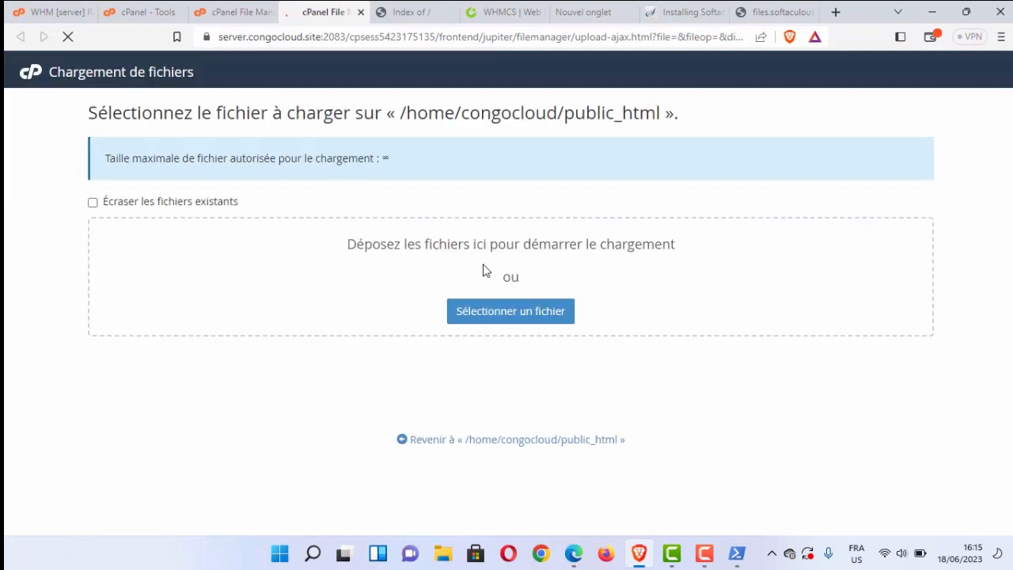
{"action": "left_click", "coordinate": [493, 309]}
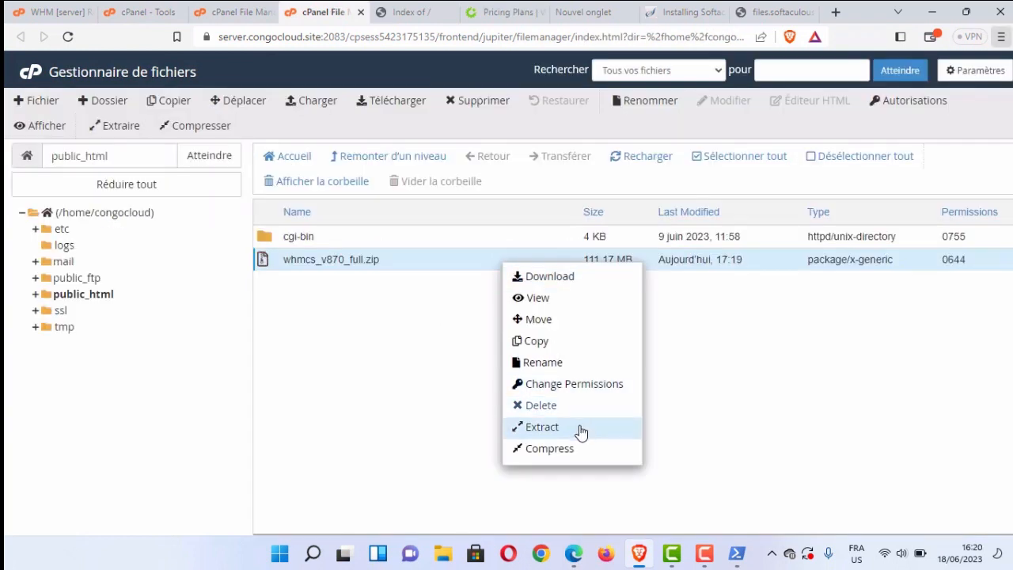
Extract whmcs_v870_full.zip into /public_html and dismiss the extraction results.
{"action": "left_click", "coordinate": [565, 429]}
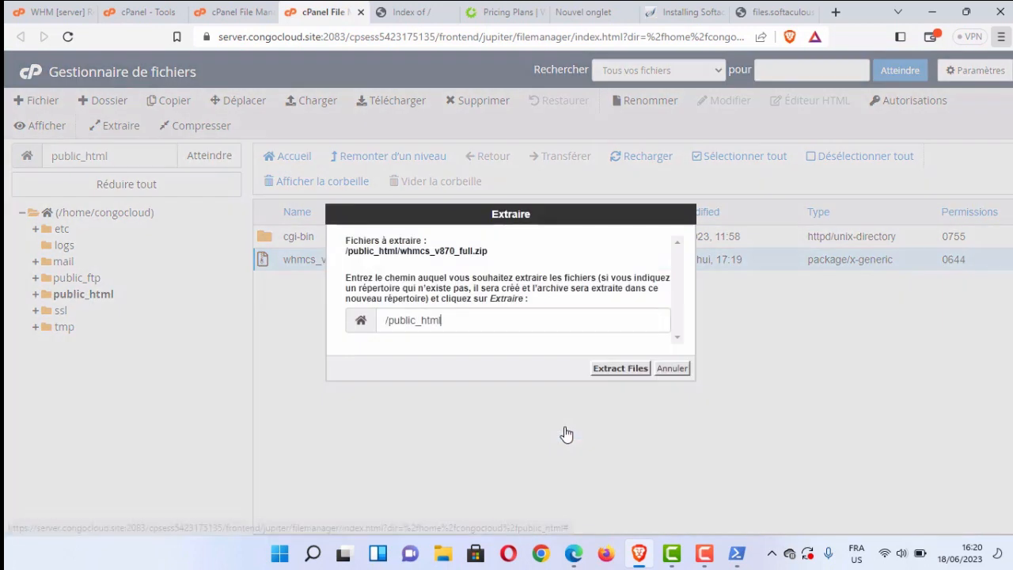
{"action": "left_click", "coordinate": [614, 369]}
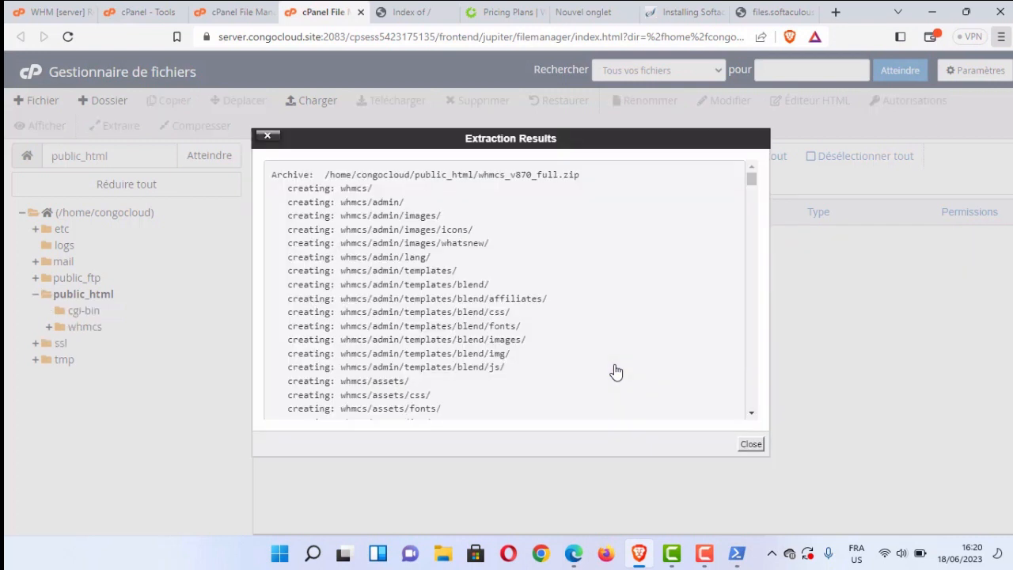
{"action": "left_click", "coordinate": [750, 444]}
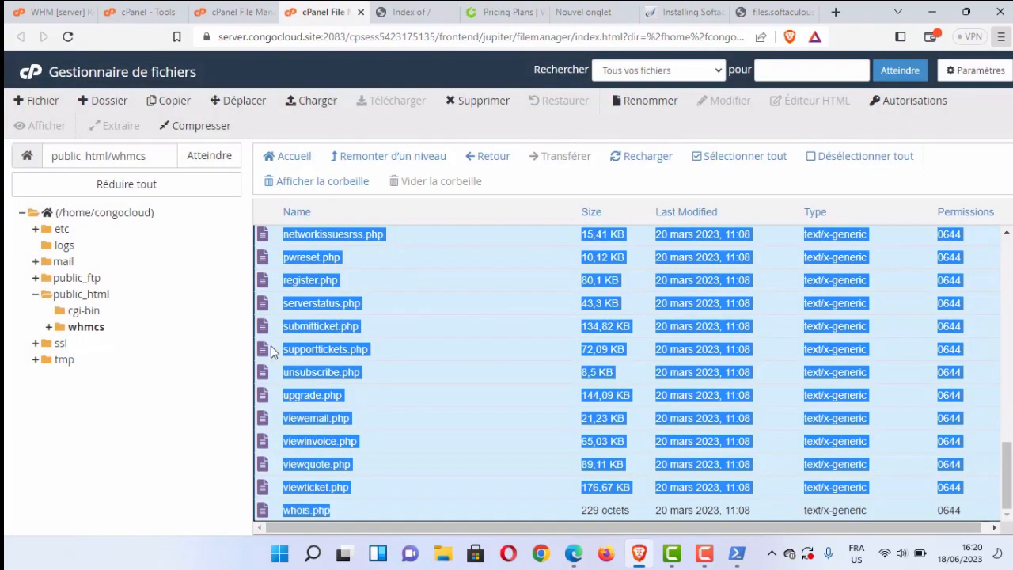
Move all the extracted files from the whmcs folder into public_html.
{"action": "left_click_drag", "start_coordinate": [269, 352], "coordinate": [154, 301]}
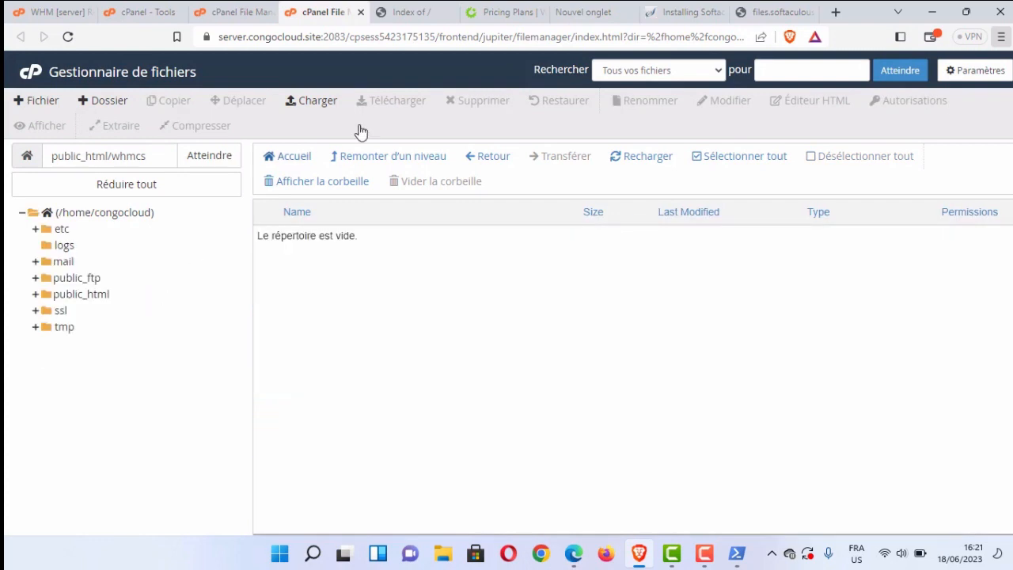
Reload the congocloud.site website and examine the page it returns.
{"action": "left_click", "coordinate": [424, 9]}
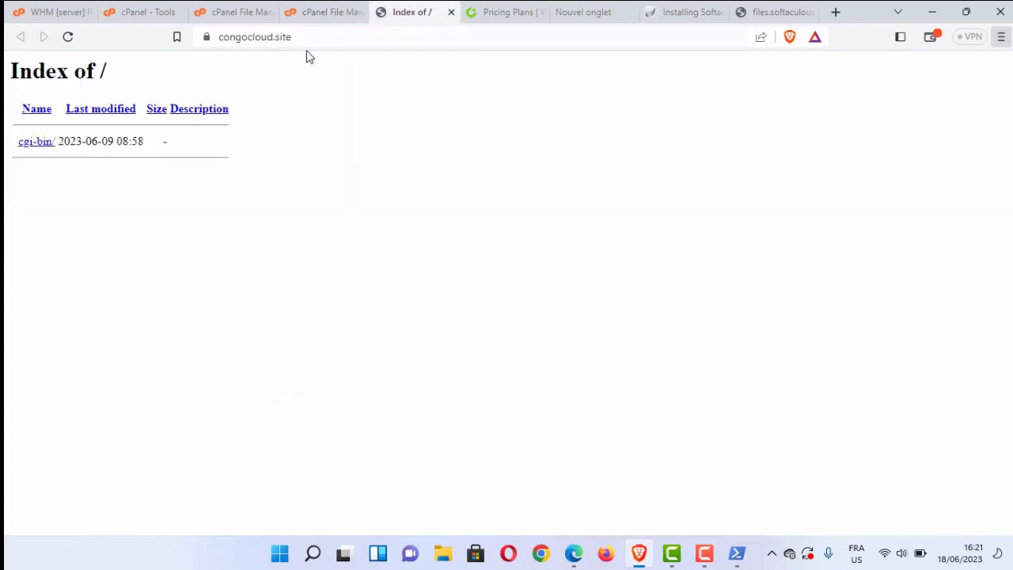
{"action": "left_click", "coordinate": [67, 43]}
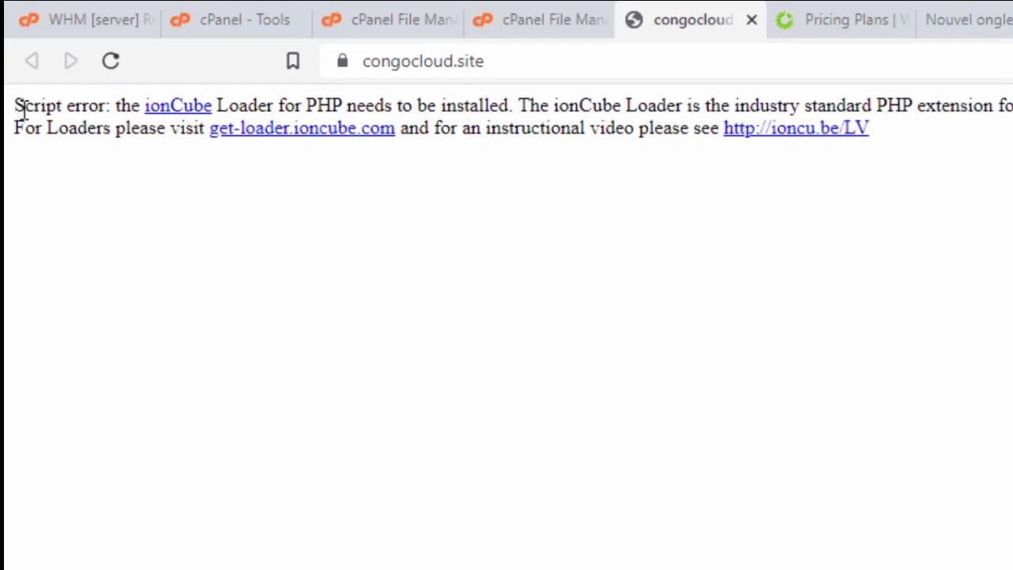
{"action": "right_click", "coordinate": [150, 140]}
{"action": "left_click", "coordinate": [348, 103]}
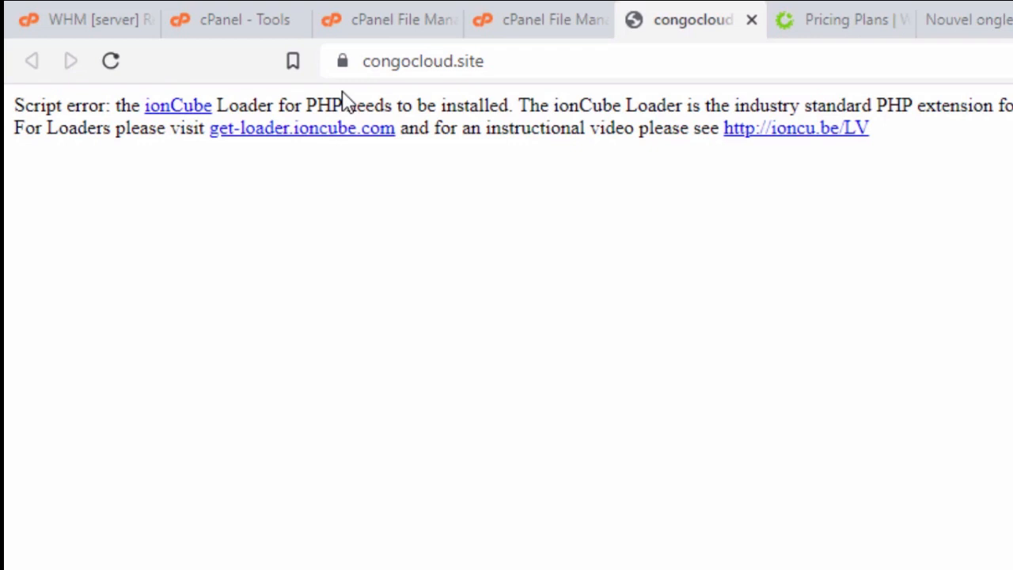
{"action": "left_click", "coordinate": [391, 130]}
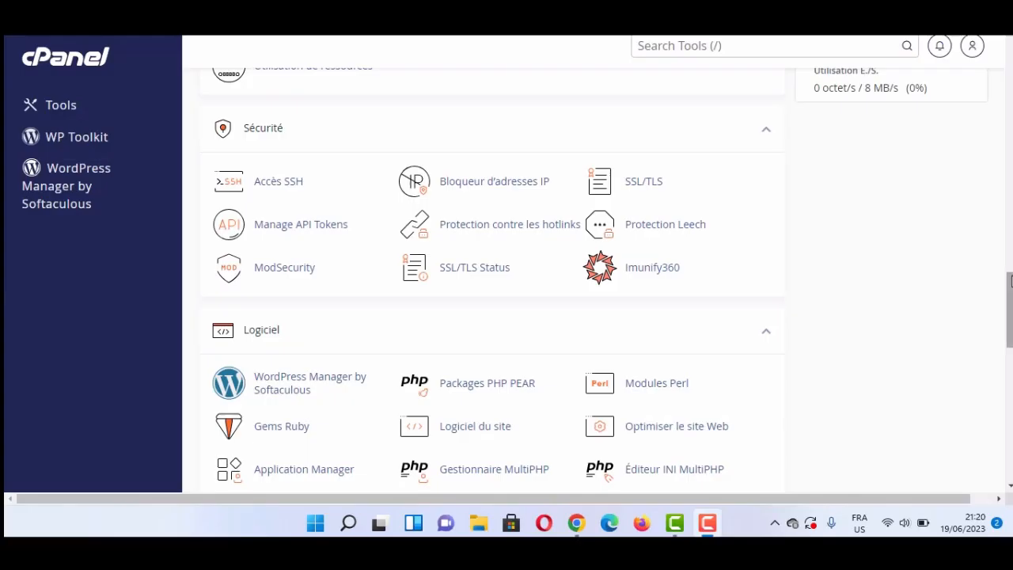
Open the PHP version selector among the cPanel software tools and examine the PHP extensions list for ioncube_loader.
{"action": "left_click_drag", "start_coordinate": [1010, 311], "coordinate": [1010, 331]}
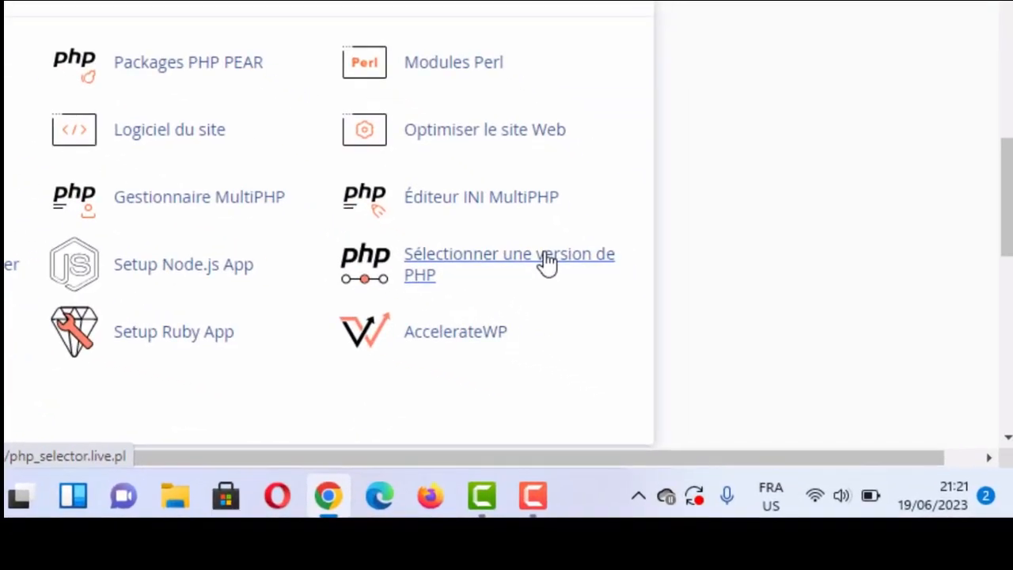
{"action": "left_click", "coordinate": [546, 262]}
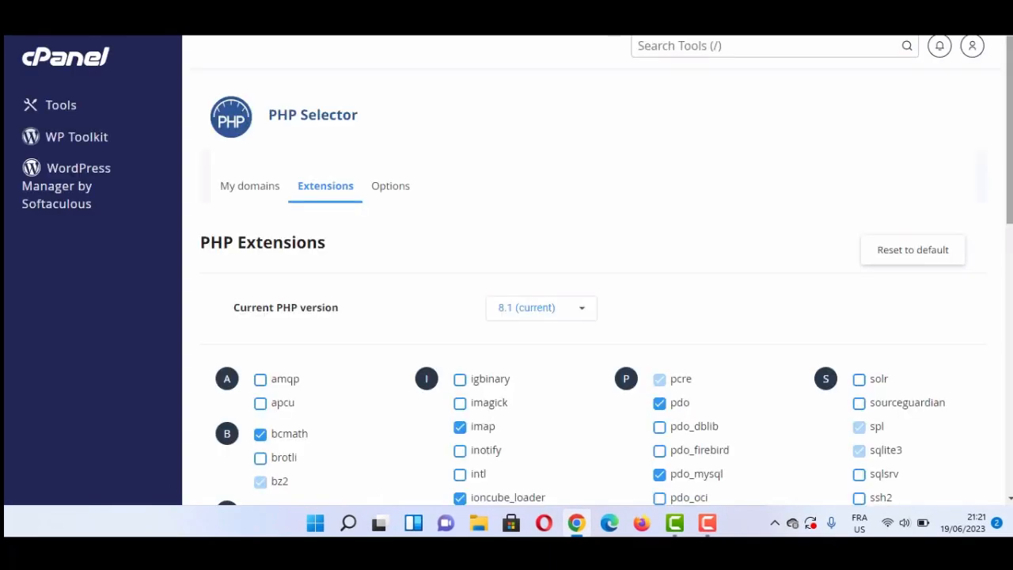
{"action": "scroll", "coordinate": [594, 316], "scroll_direction": "down", "scroll_amount": 1}
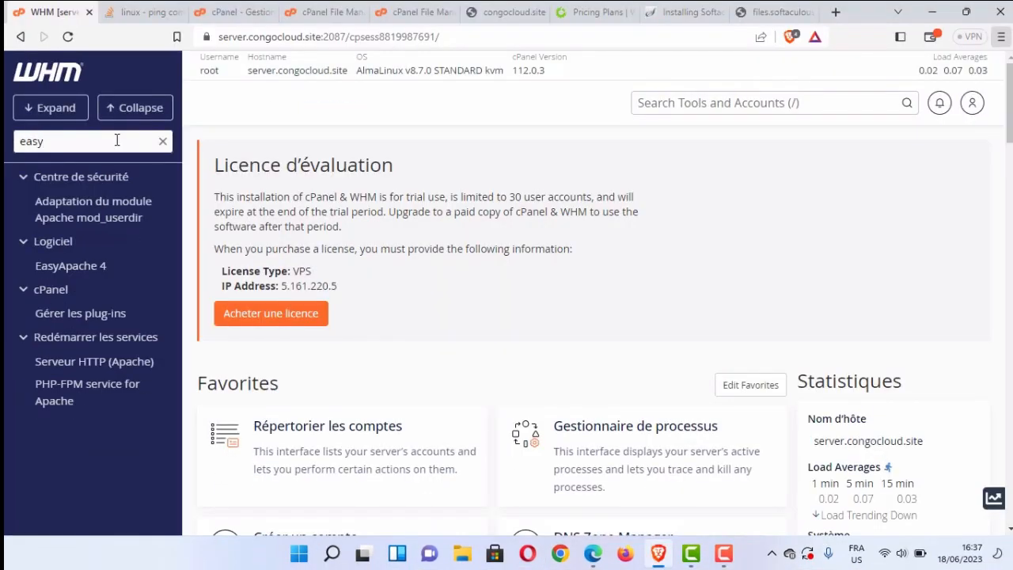
Open EasyApache 4 in WHM and start customizing the currently installed packages.
{"action": "left_click", "coordinate": [109, 268]}
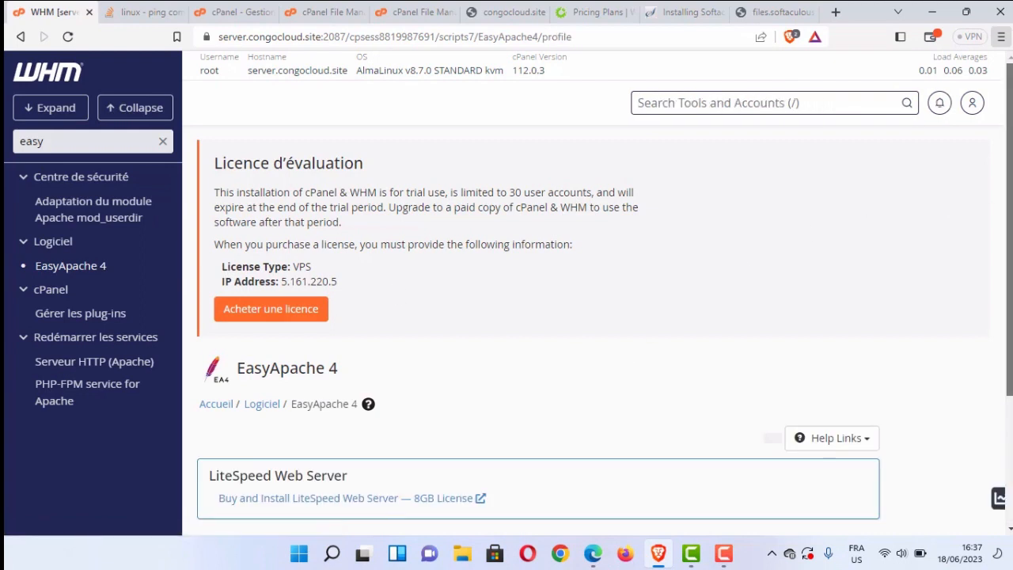
{"action": "scroll", "coordinate": [538, 332], "scroll_direction": "down", "scroll_amount": 3}
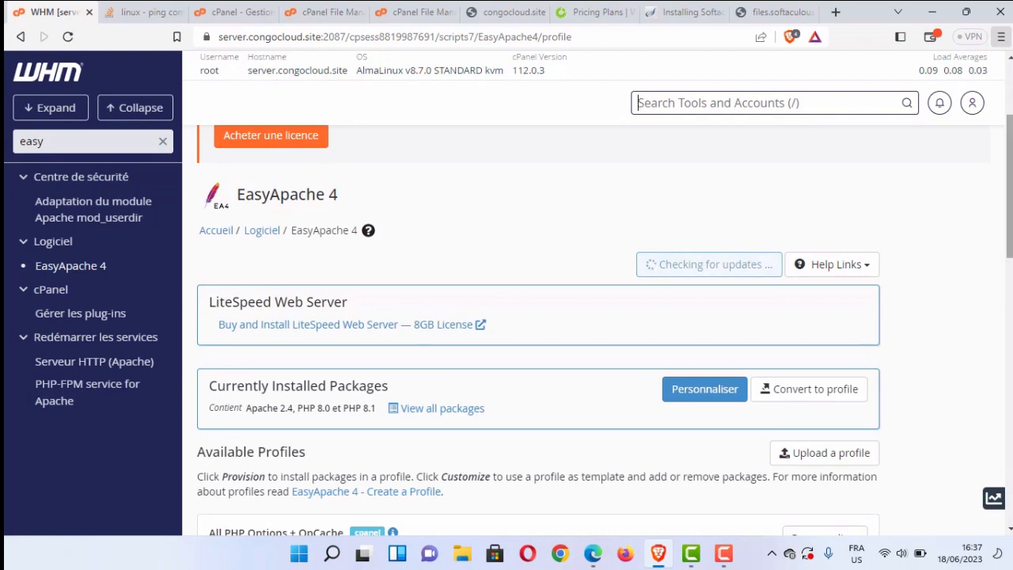
{"action": "scroll", "coordinate": [538, 332], "scroll_direction": "down", "scroll_amount": 3}
{"action": "scroll", "coordinate": [977, 260], "scroll_direction": "up", "scroll_amount": 2}
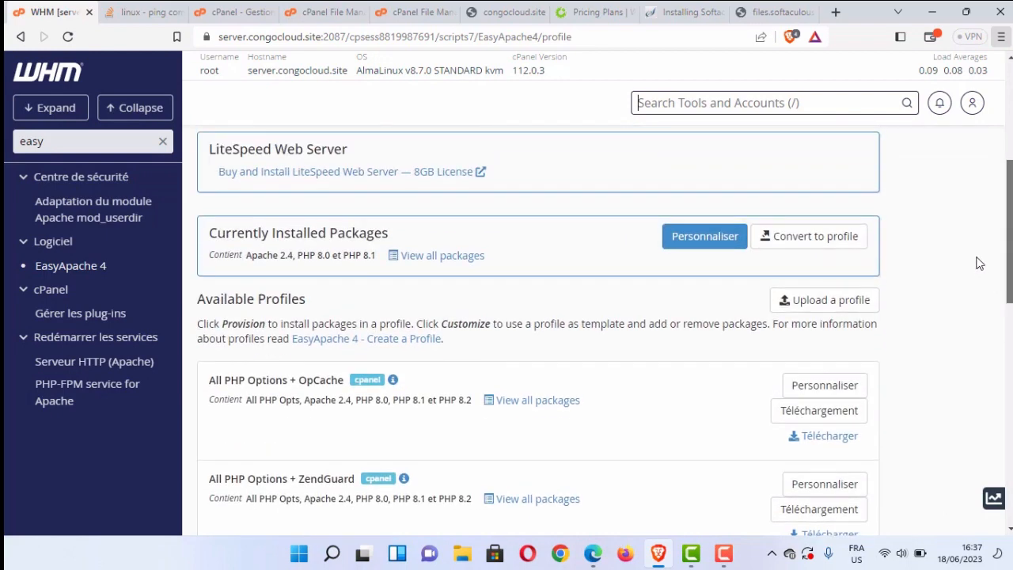
{"action": "key", "text": "slash"}
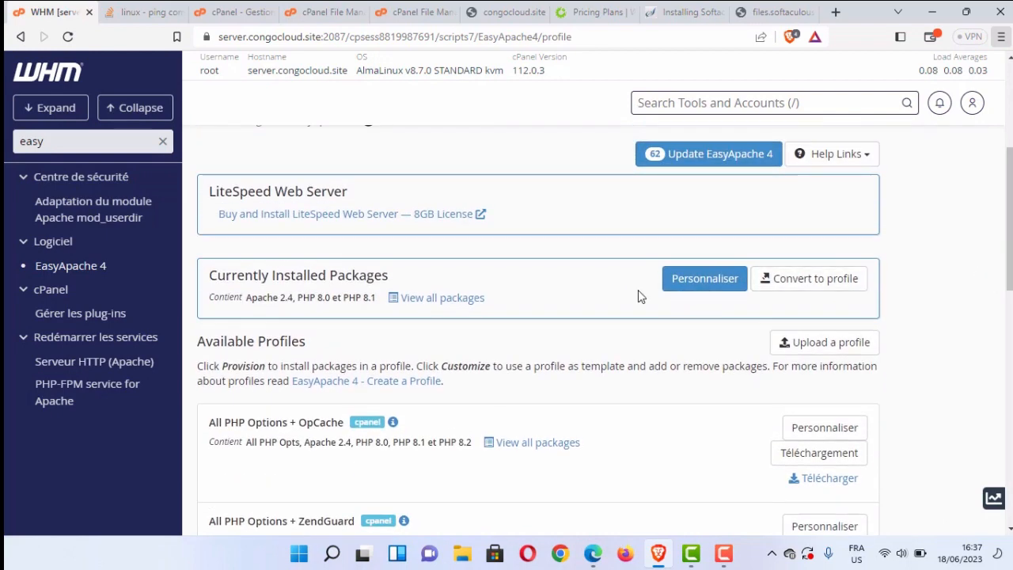
{"action": "left_click", "coordinate": [708, 283]}
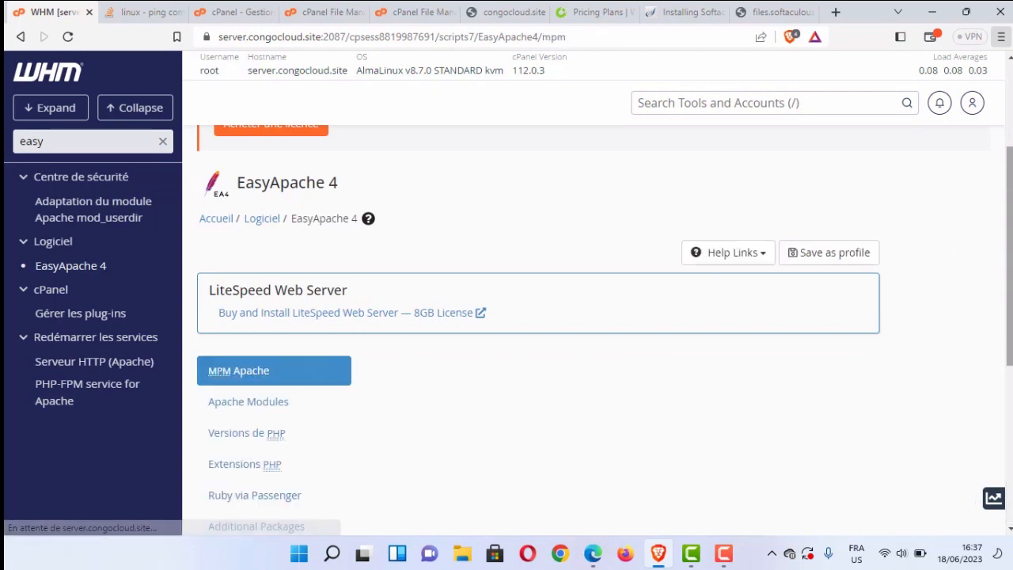
Filter the PHP extensions by "ionCube" and mark php81-php-ioncube12 for installation.
{"action": "left_click_drag", "start_coordinate": [1010, 266], "coordinate": [1010, 344]}
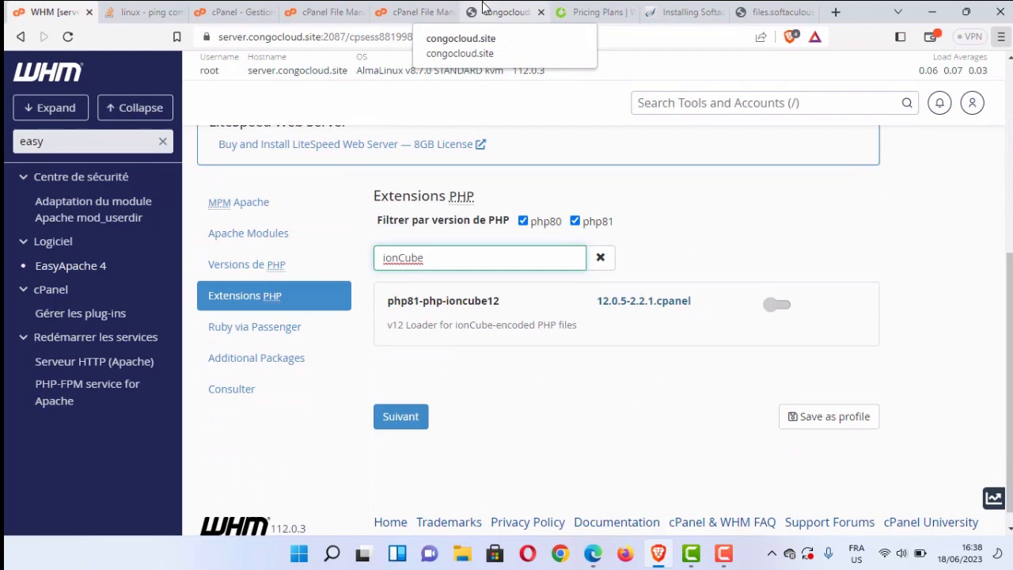
{"action": "left_click", "coordinate": [776, 304]}
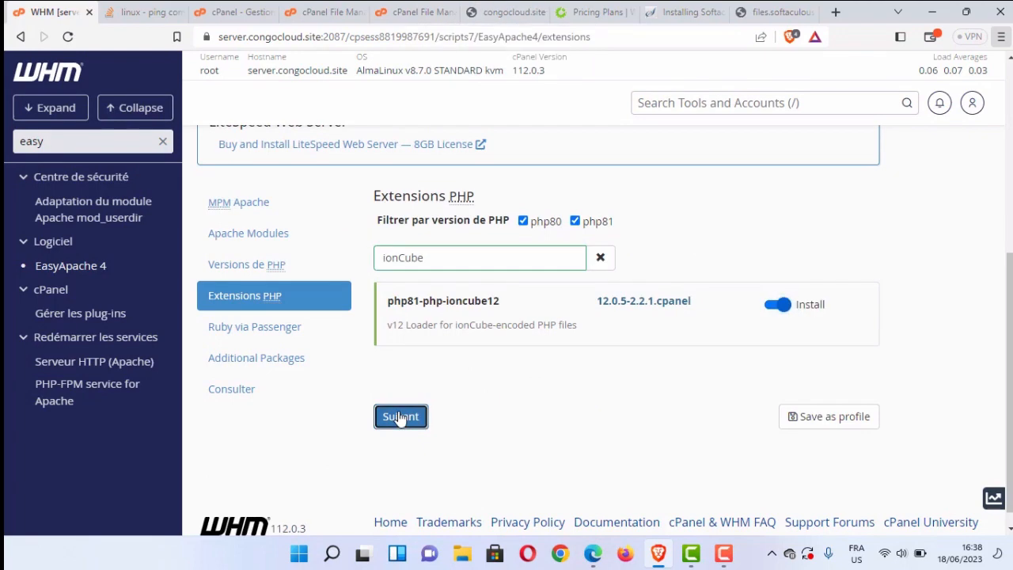
{"action": "left_click", "coordinate": [401, 417]}
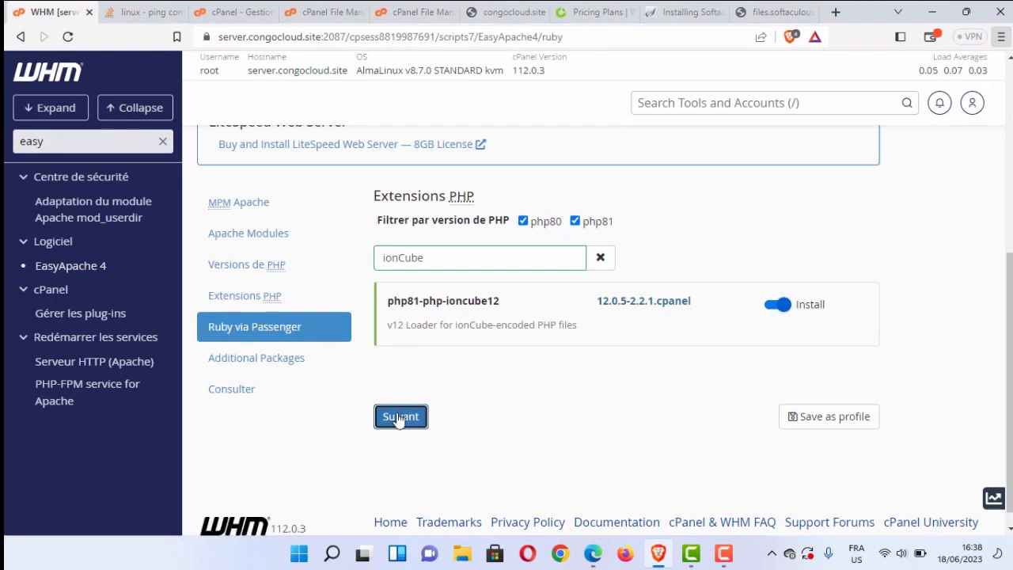
Review the EasyApache 4 package changes and provision the profile with php81-php-ioncube12.
{"action": "left_click", "coordinate": [254, 404]}
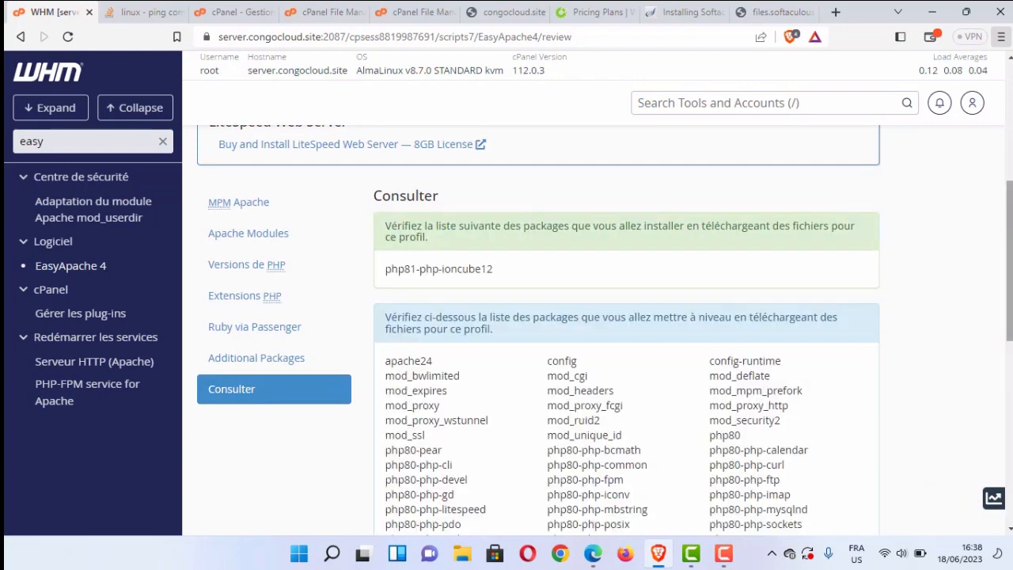
{"action": "scroll", "coordinate": [423, 403], "scroll_direction": "down", "scroll_amount": 10}
{"action": "left_click", "coordinate": [422, 397]}
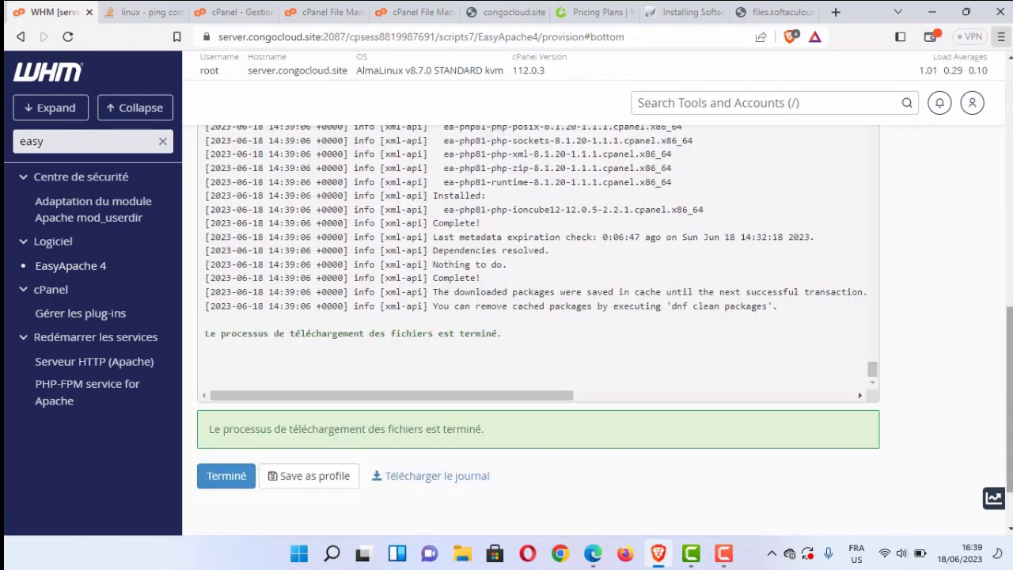
Close the finished EasyApache 4 provisioning and reload congocloud.site to check the WHMCS welcome page.
{"action": "left_click", "coordinate": [226, 476]}
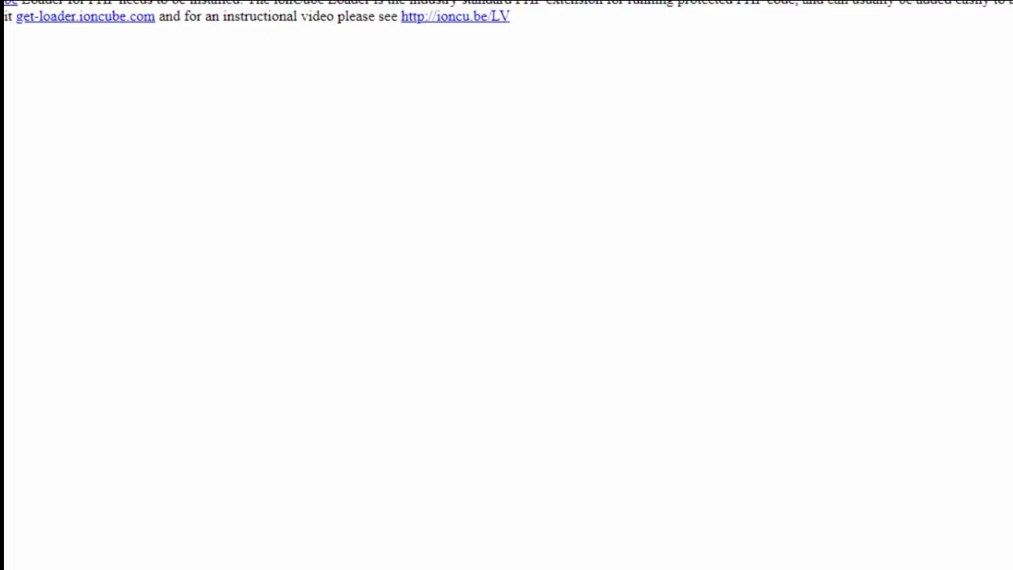
{"action": "left_click", "coordinate": [68, 36]}
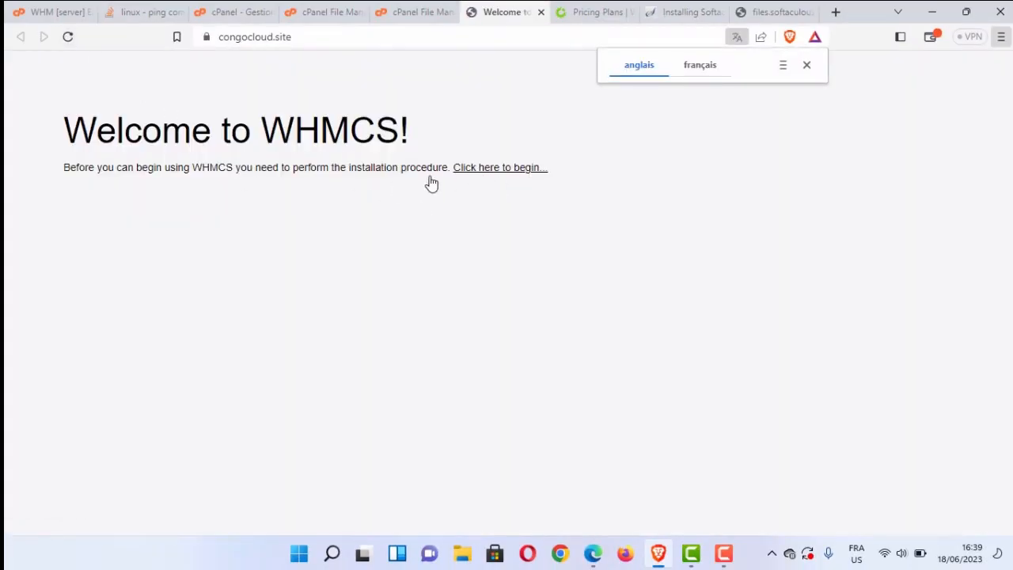
{"action": "left_click", "coordinate": [433, 7]}
{"action": "left_click", "coordinate": [500, 12]}
{"action": "left_click_drag", "start_coordinate": [60, 136], "coordinate": [283, 167]}
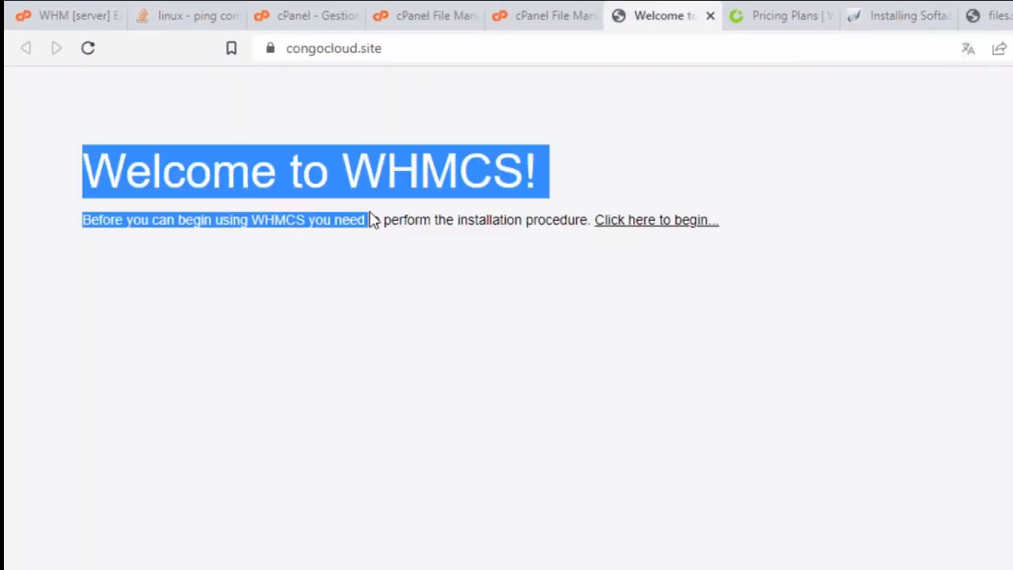
{"action": "left_click_drag", "start_coordinate": [371, 219], "coordinate": [654, 292]}
{"action": "left_click", "coordinate": [653, 292]}
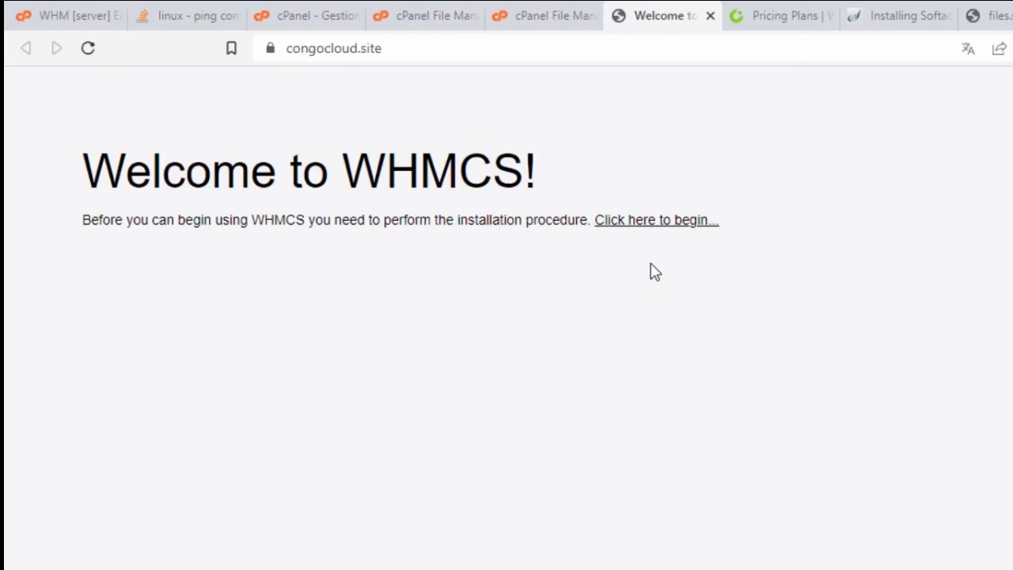
Open the WHMCS installer, accept the End User License Agreement and begin the new installation.
{"action": "left_click", "coordinate": [666, 230]}
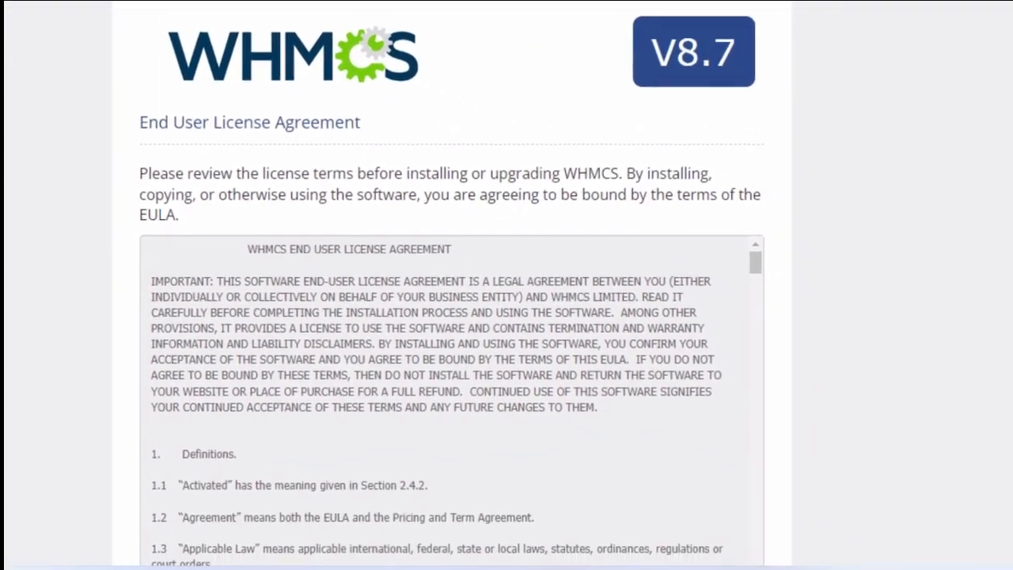
{"action": "right_click", "coordinate": [779, 58]}
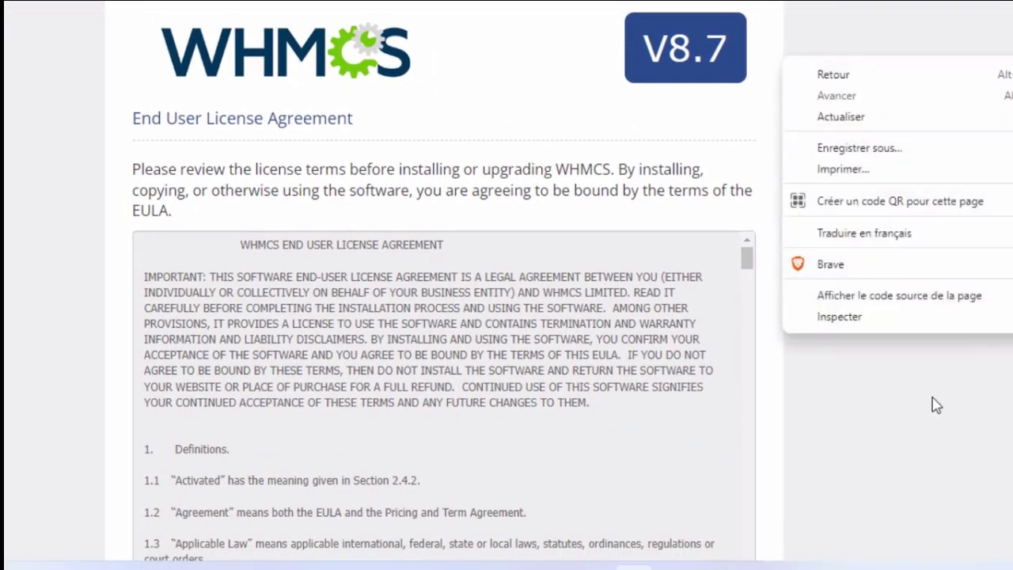
{"action": "left_click", "coordinate": [897, 432]}
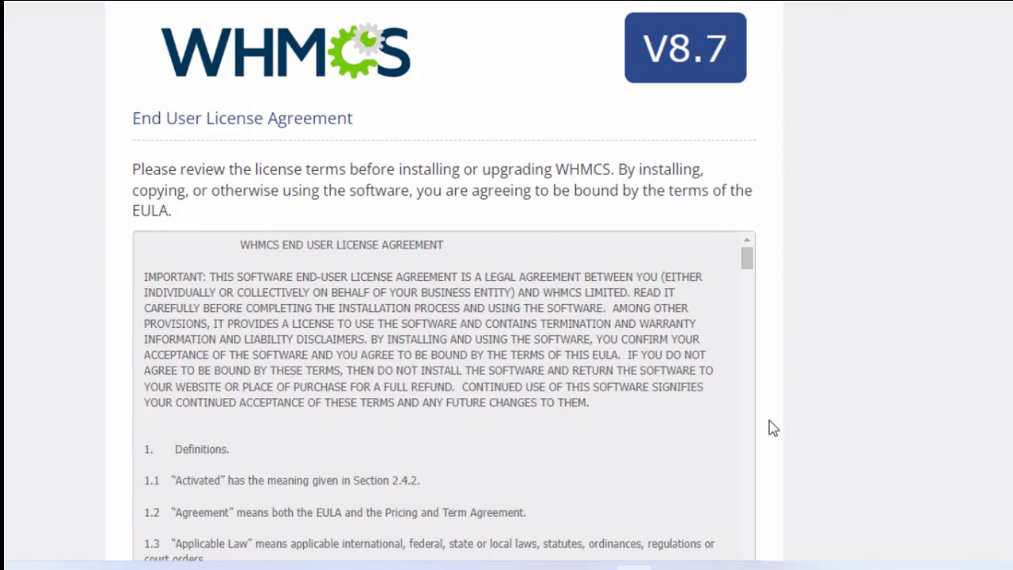
{"action": "scroll", "coordinate": [769, 425], "scroll_direction": "down", "scroll_amount": 3}
{"action": "left_click", "coordinate": [413, 419]}
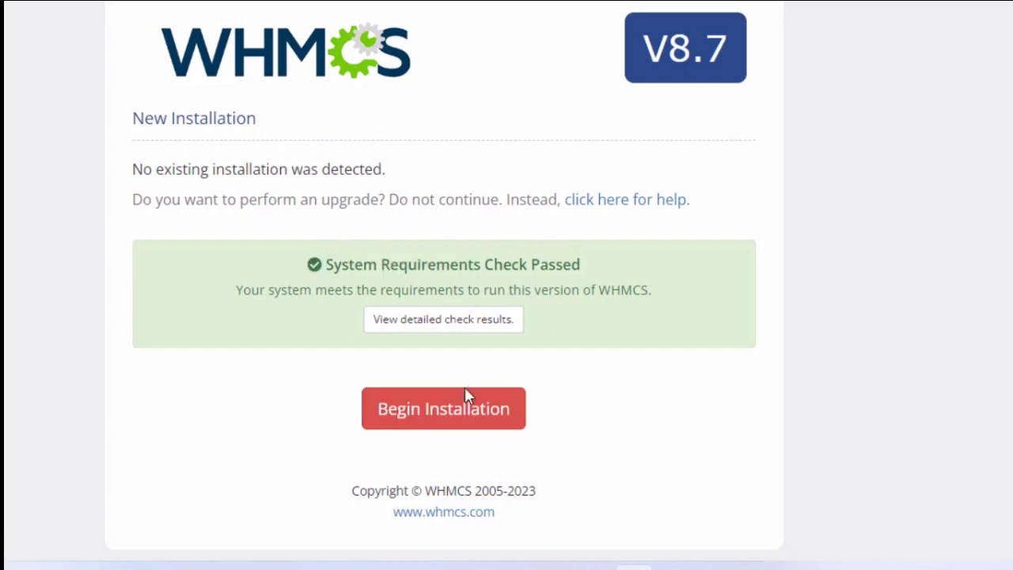
{"action": "left_click", "coordinate": [471, 417]}
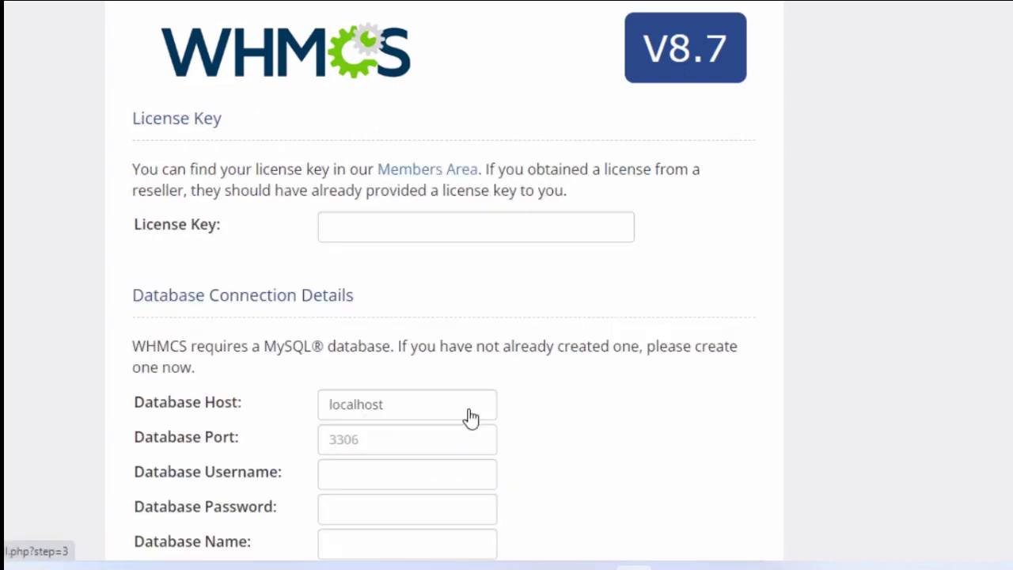
Enter the license key and database password, set the database username and name to congocloud_whmcs, and continue the installation.
{"action": "type", "text": "••••"}
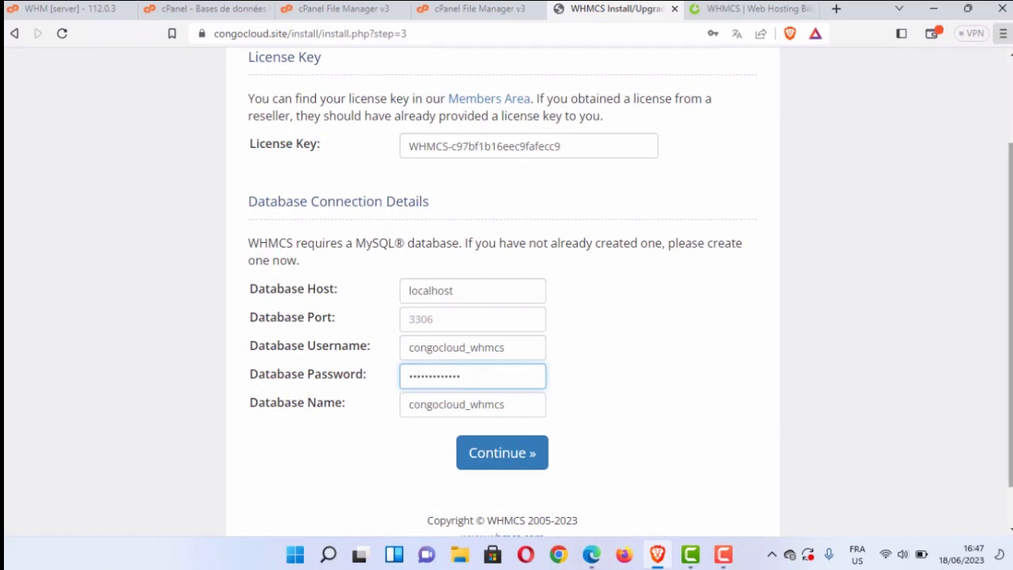
{"action": "scroll", "coordinate": [1005, 332], "scroll_direction": "down", "scroll_amount": 1}
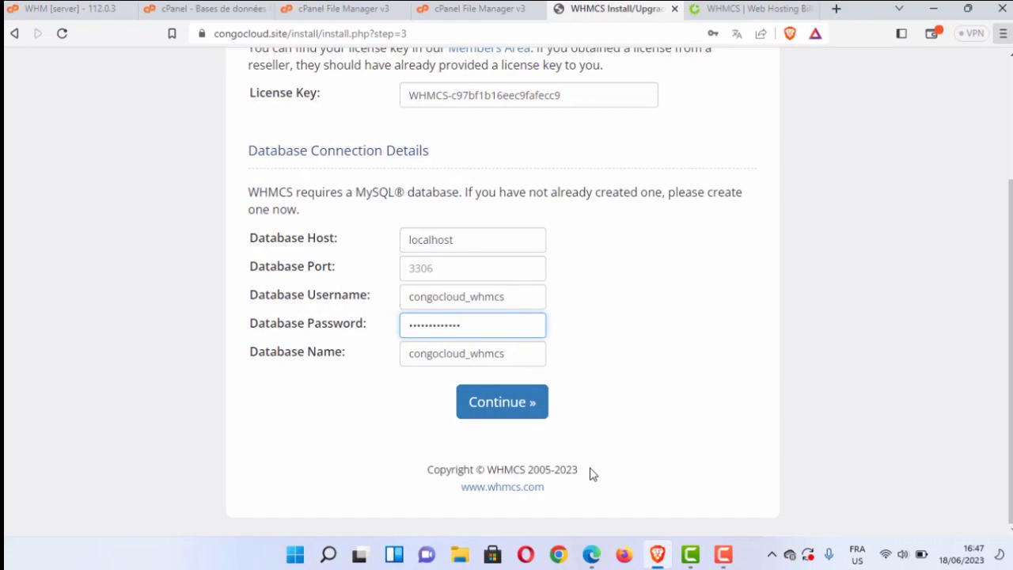
{"action": "left_click_drag", "start_coordinate": [593, 473], "coordinate": [403, 477]}
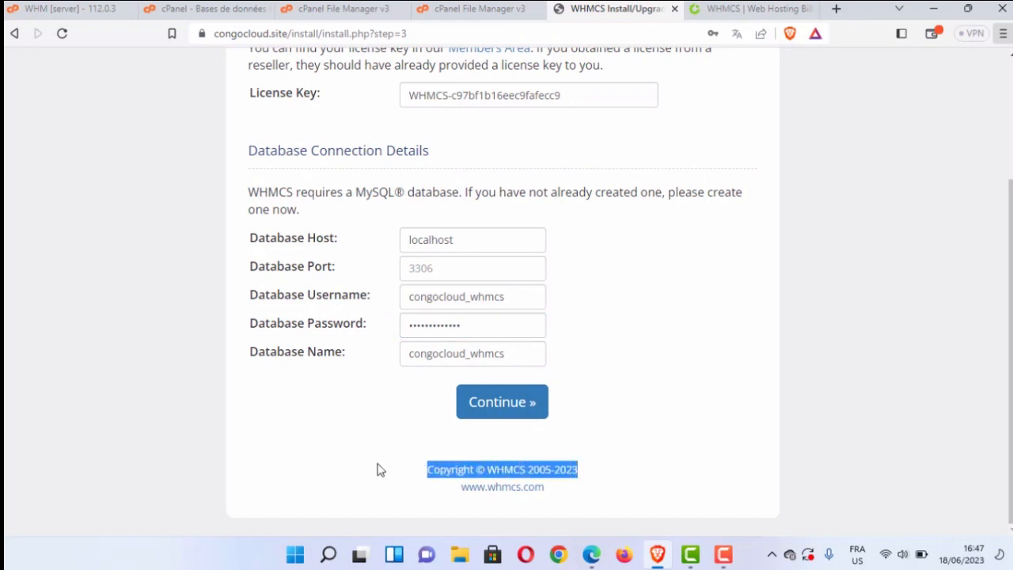
{"action": "left_click", "coordinate": [377, 470]}
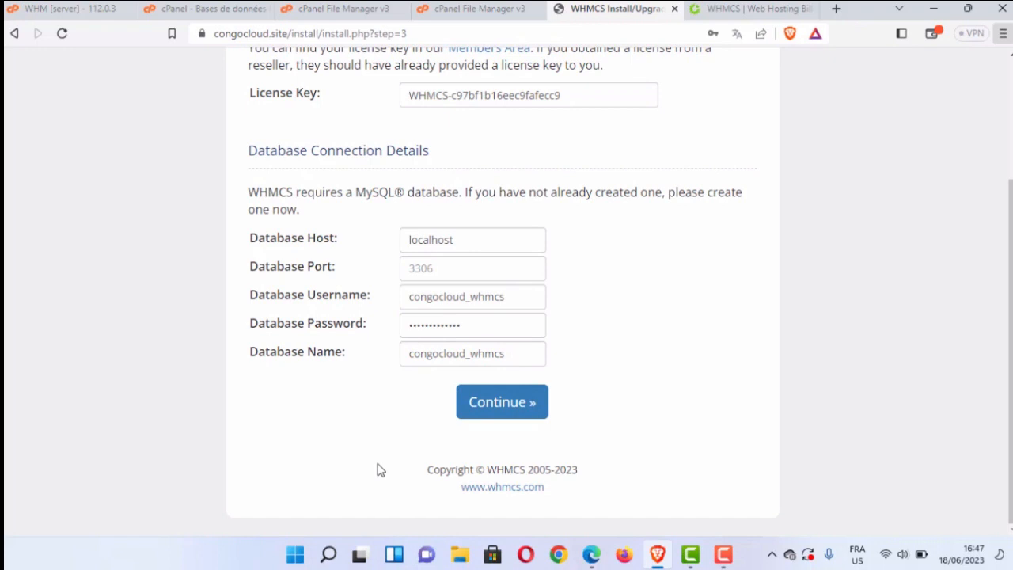
{"action": "left_click", "coordinate": [536, 405]}
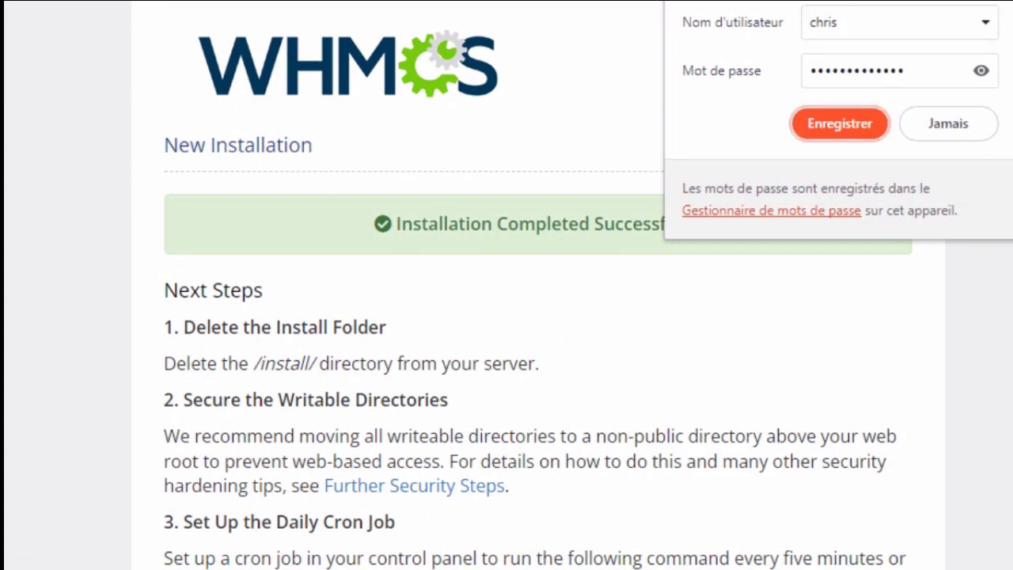
Save the WHMCS administrator login in the browser and review the next steps listed after installation.
{"action": "left_click", "coordinate": [839, 124]}
{"action": "scroll", "coordinate": [512, 317], "scroll_direction": "down", "scroll_amount": 2}
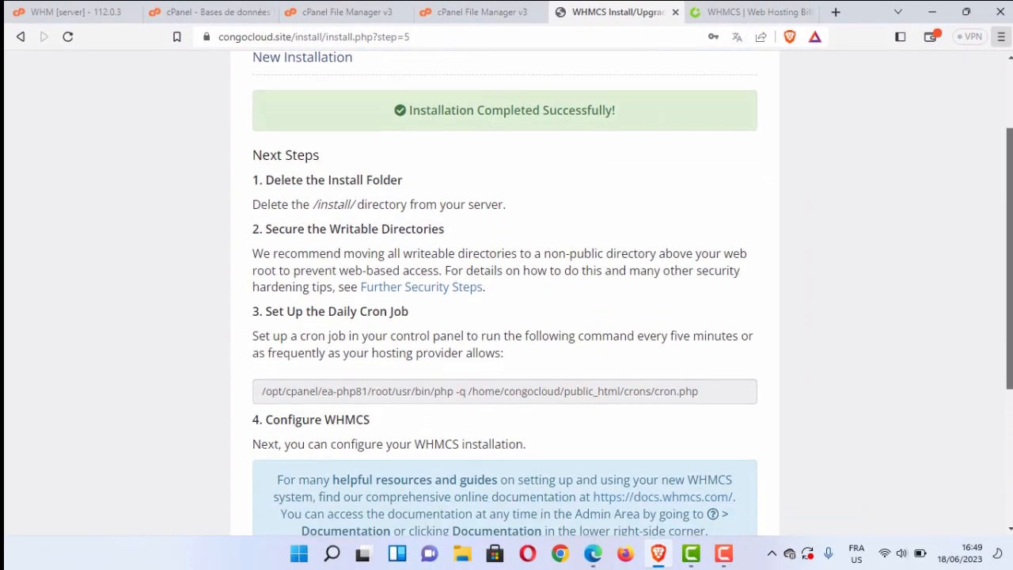
{"action": "left_click_drag", "start_coordinate": [1010, 140], "coordinate": [1009, 120]}
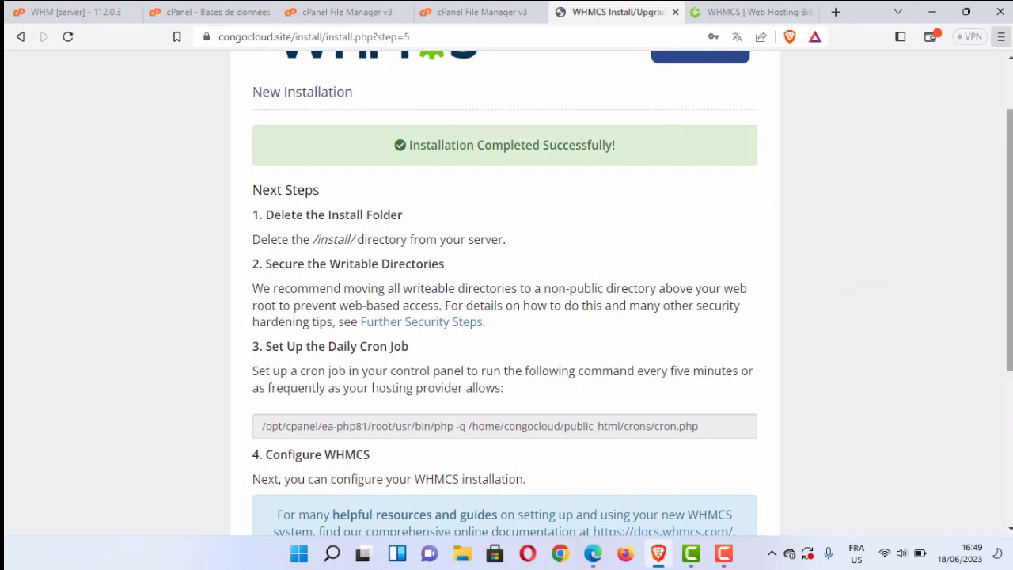
{"action": "left_click_drag", "start_coordinate": [1010, 216], "coordinate": [1009, 170]}
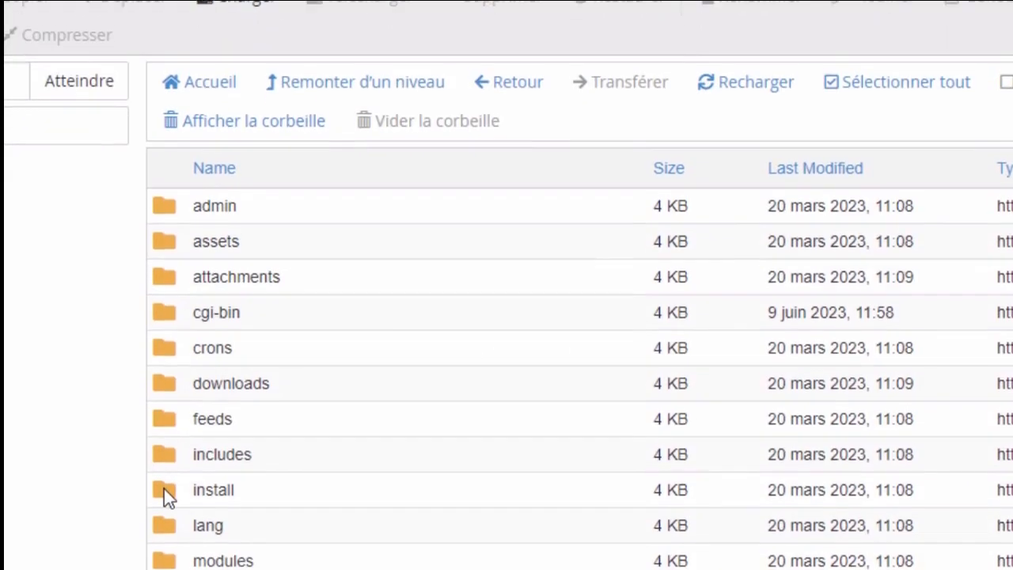
Move the install folder in public_html to the trash using the cPanel File Manager.
{"action": "left_click", "coordinate": [165, 490]}
{"action": "right_click", "coordinate": [165, 490]}
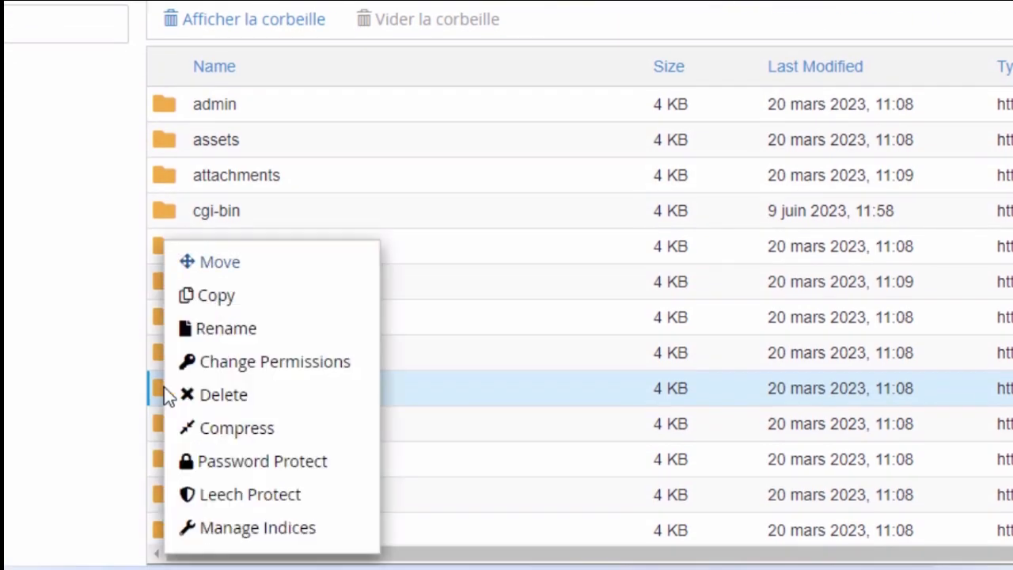
{"action": "left_click", "coordinate": [225, 403]}
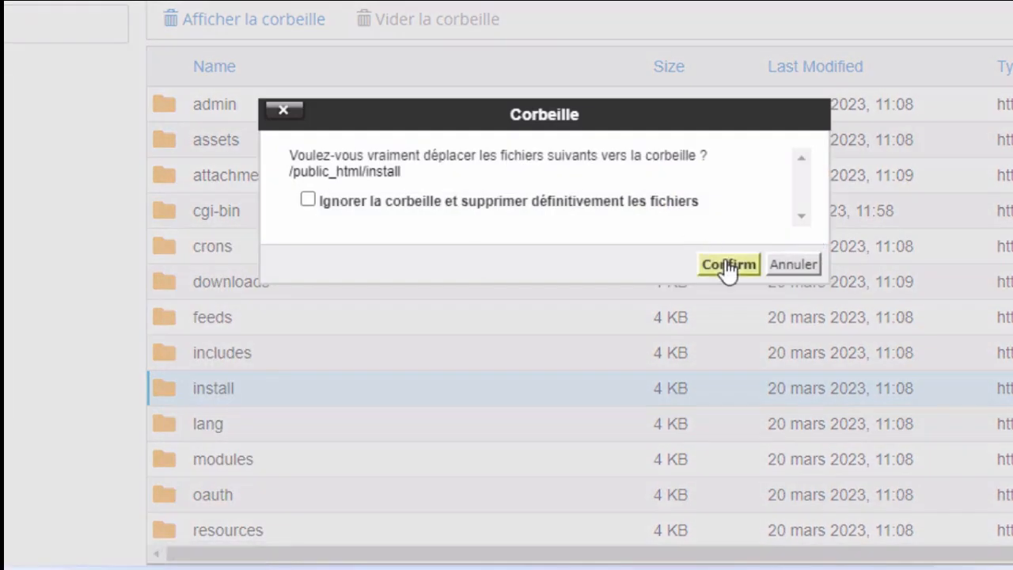
{"action": "left_click", "coordinate": [727, 265]}
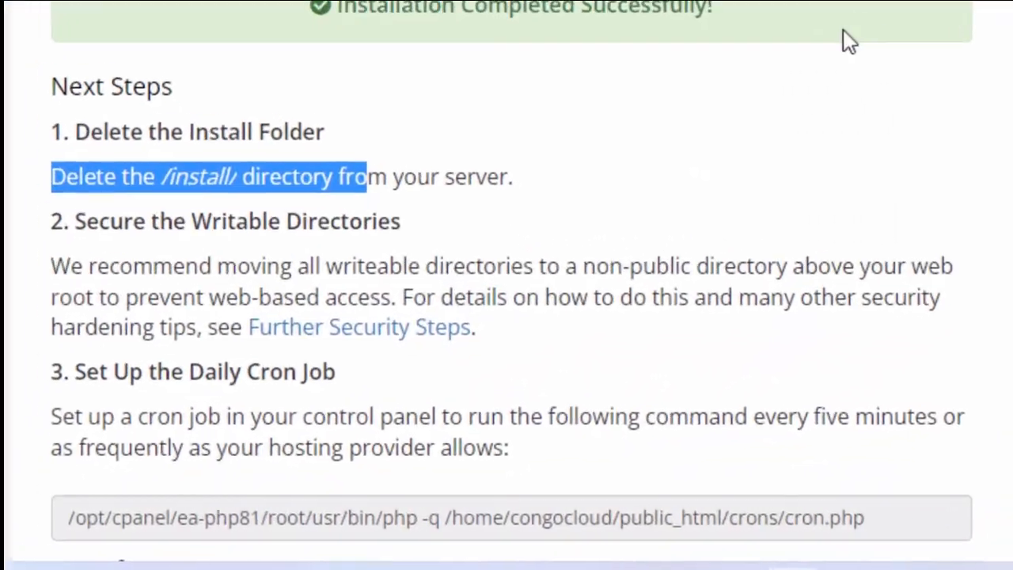
Copy the cron command from the WHMCS next steps, search cPanel for "cron" and open Tâches Cron.
{"action": "left_click_drag", "start_coordinate": [916, 525], "coordinate": [20, 452]}
{"action": "key", "text": "ctrl+c"}
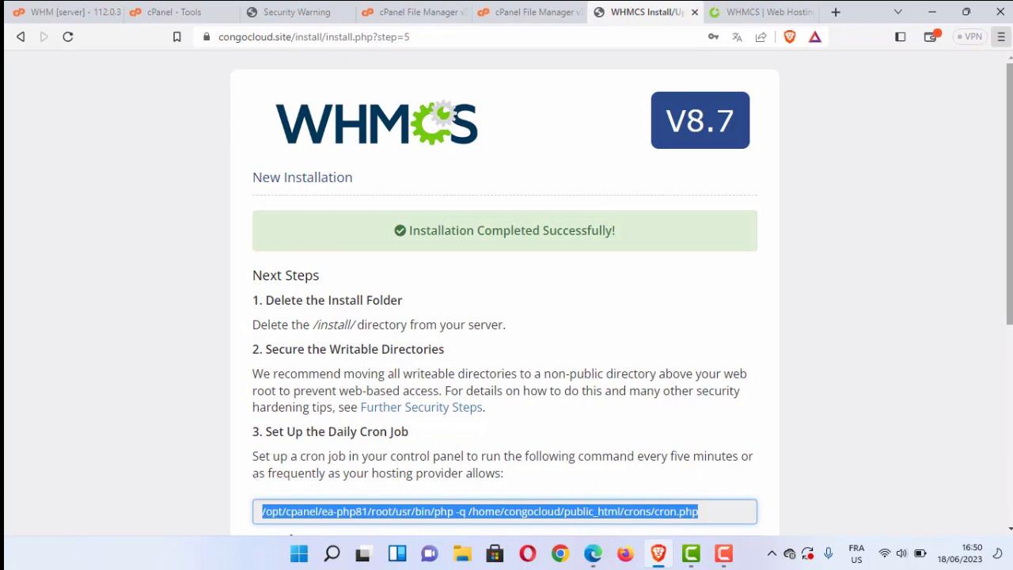
{"action": "scroll", "coordinate": [1009, 237], "scroll_direction": "down", "scroll_amount": 2}
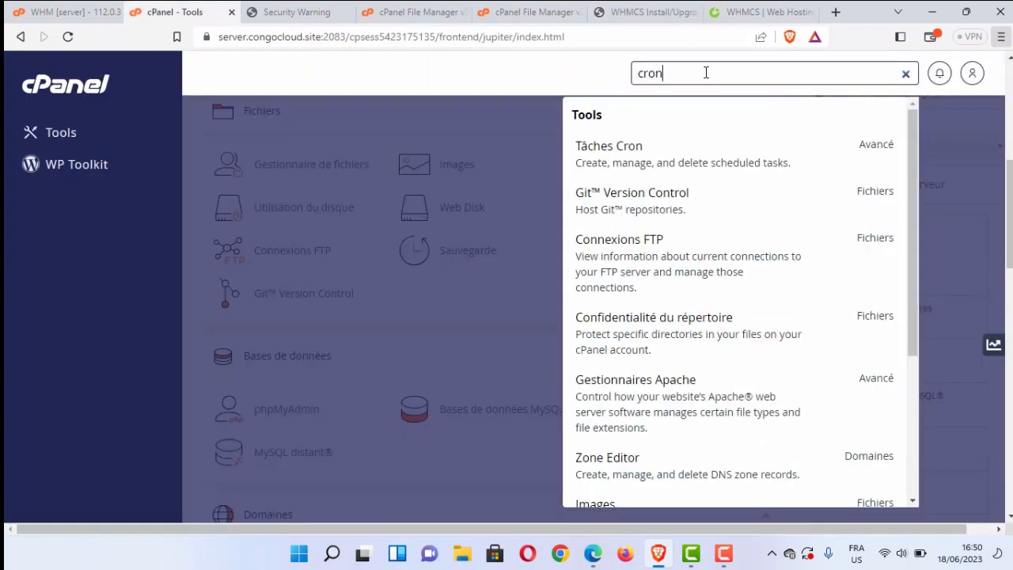
{"action": "left_click", "coordinate": [698, 168]}
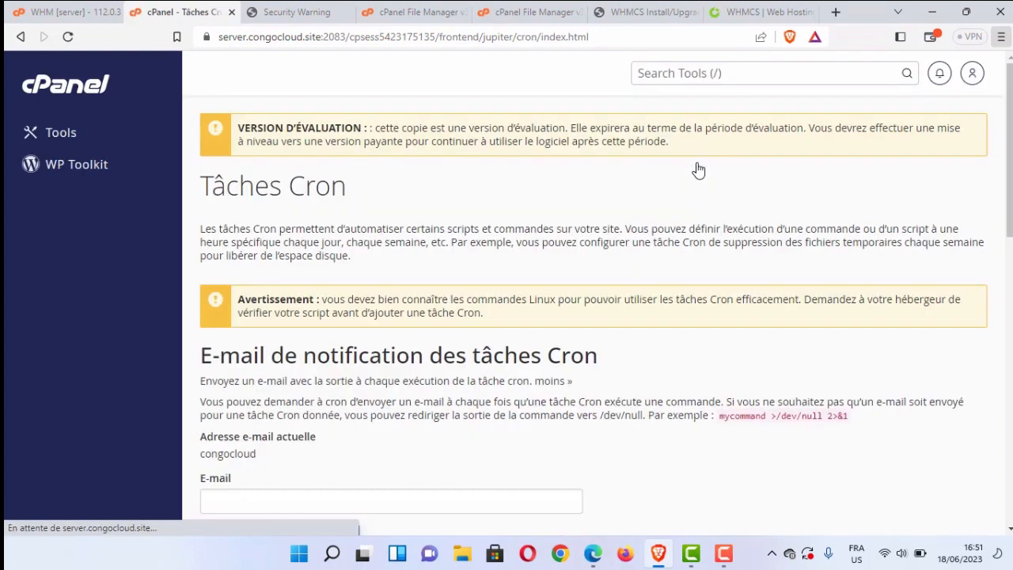
Add a cron job running /opt/cpanel/ea-php81/root/usr/bin/php -q /home/congocloud/public_html/crons/cron.php every 5 minutes (*/5 * * * *).
{"action": "scroll", "coordinate": [593, 317], "scroll_direction": "down", "scroll_amount": 5}
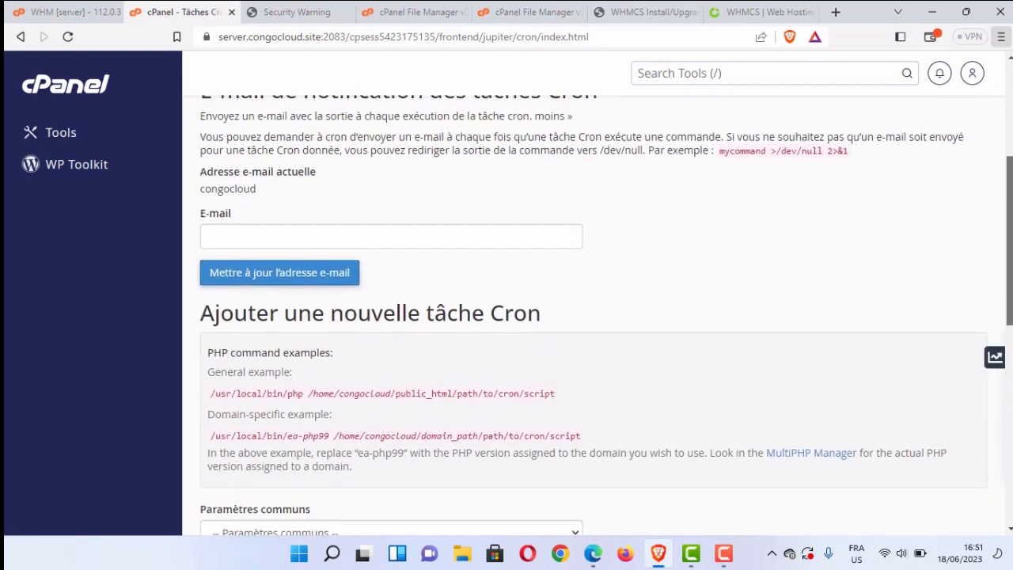
{"action": "scroll", "coordinate": [593, 316], "scroll_direction": "down", "scroll_amount": 2}
{"action": "scroll", "coordinate": [507, 316], "scroll_direction": "down", "scroll_amount": 4}
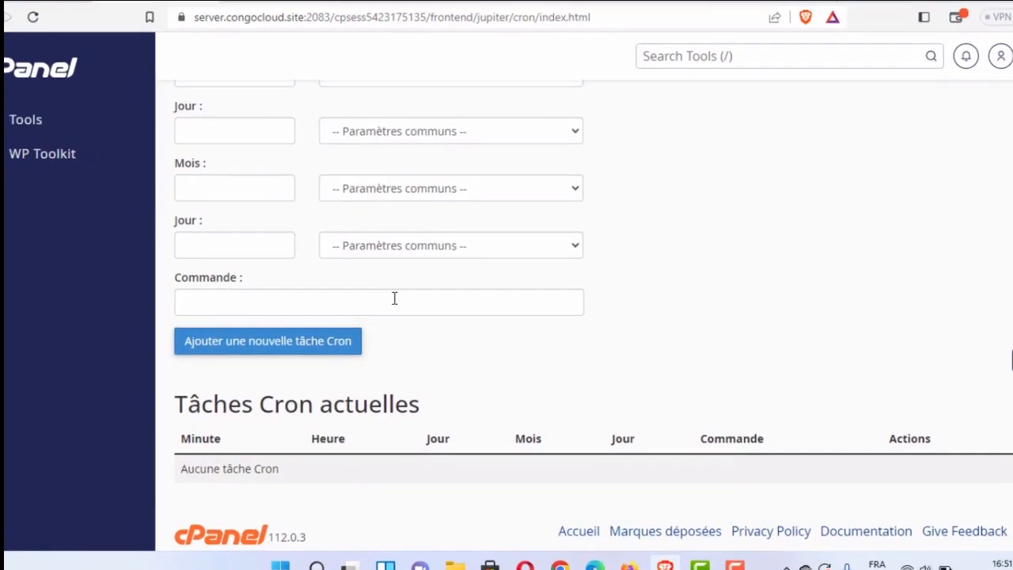
{"action": "left_click", "coordinate": [394, 297]}
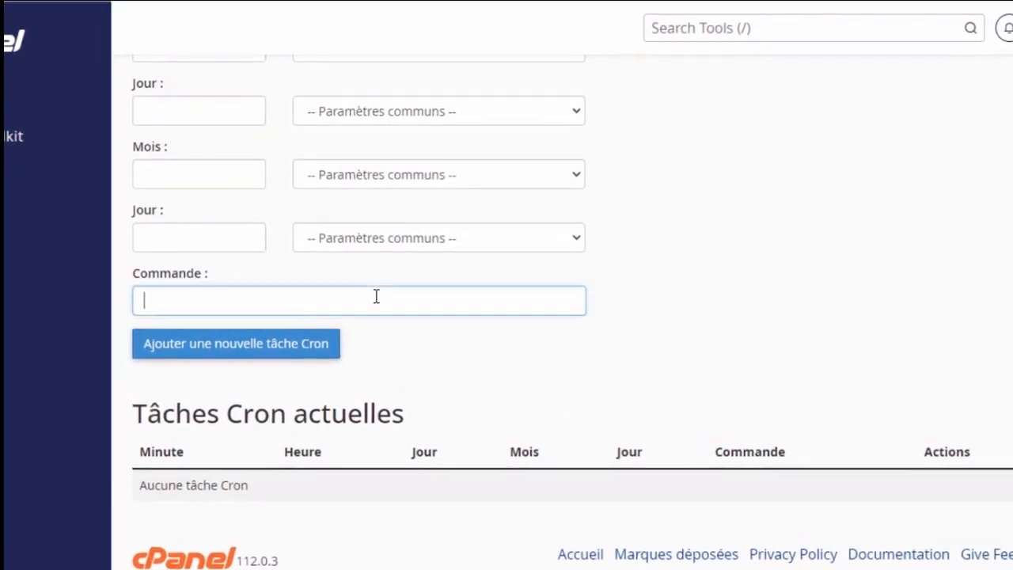
{"action": "key", "text": "ctrl+v"}
{"action": "scroll", "coordinate": [511, 232], "scroll_direction": "up", "scroll_amount": 3}
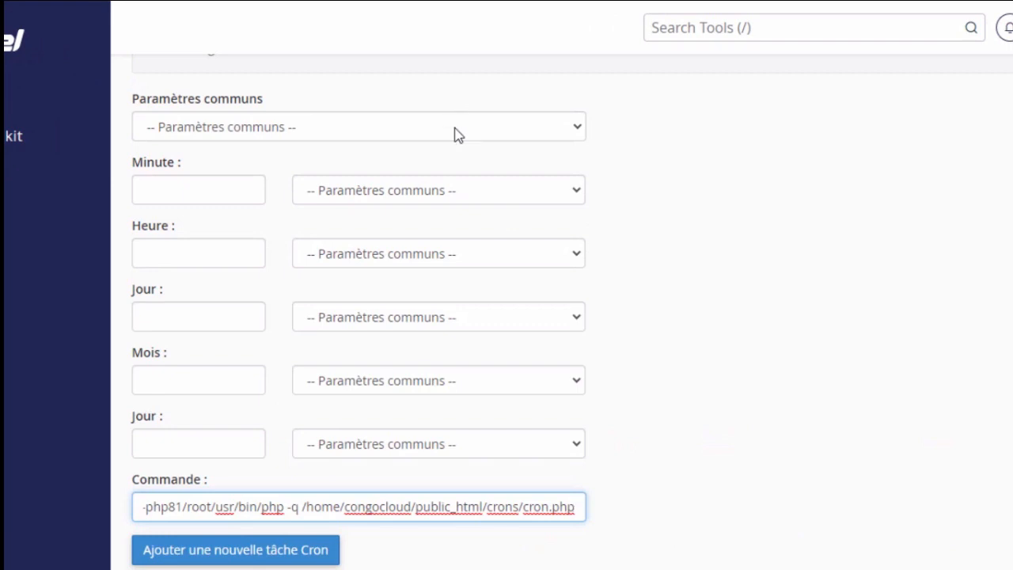
{"action": "left_click", "coordinate": [457, 134]}
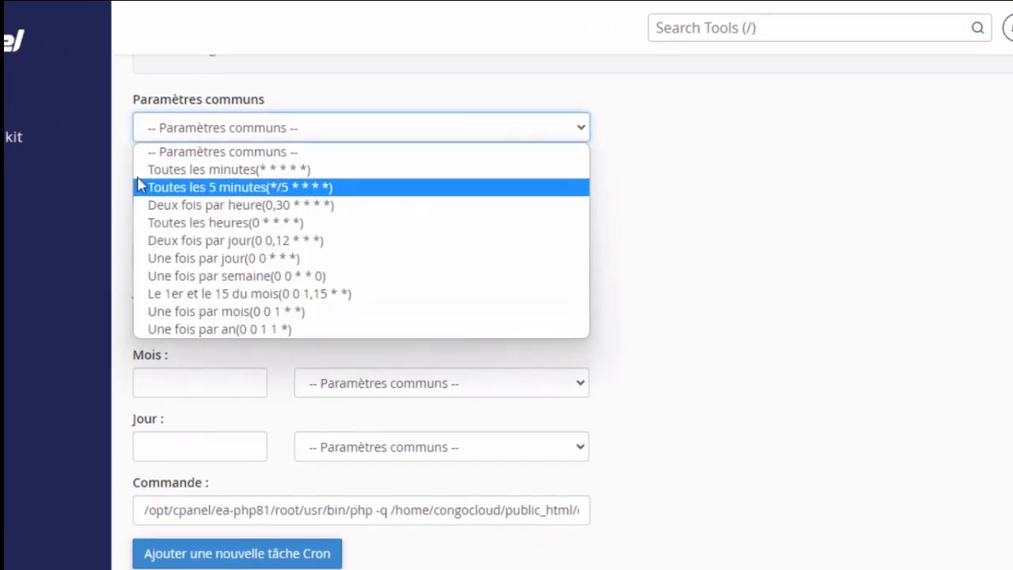
{"action": "left_click", "coordinate": [223, 190]}
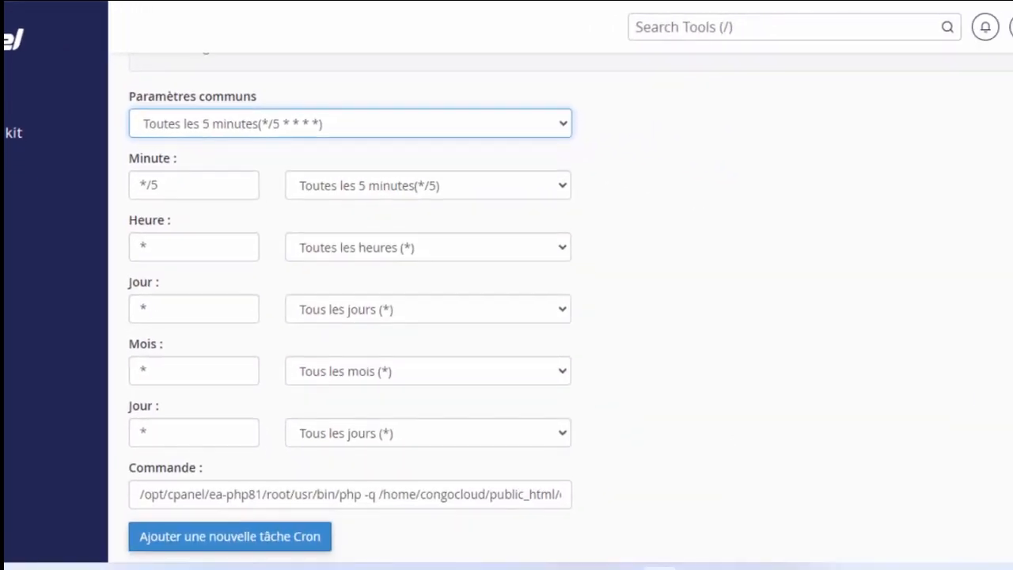
{"action": "scroll", "coordinate": [295, 371], "scroll_direction": "down", "scroll_amount": 3}
{"action": "left_click", "coordinate": [295, 371]}
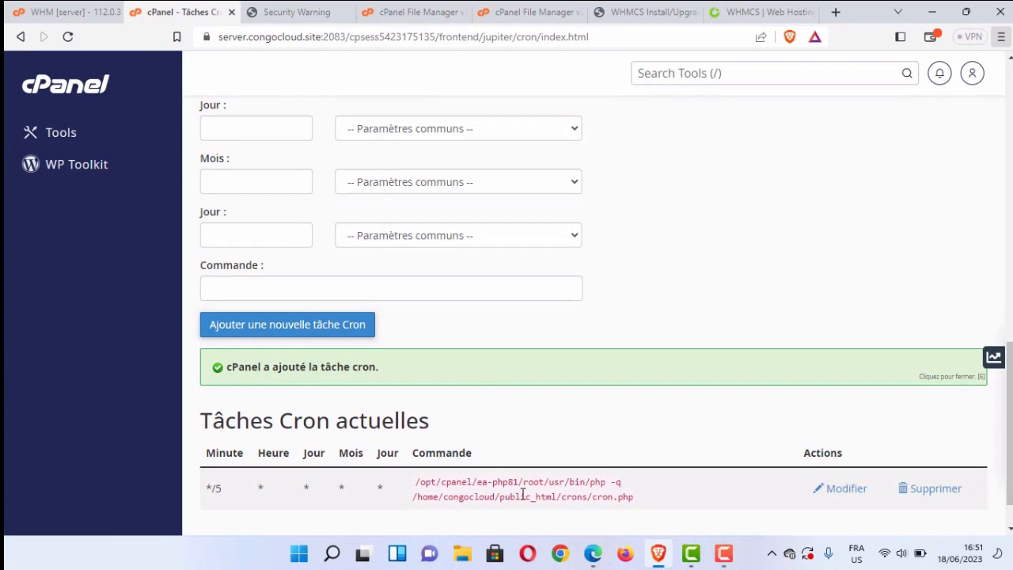
Return to the WHMCS installation page and look over its remaining next steps.
{"action": "left_click", "coordinate": [650, 10]}
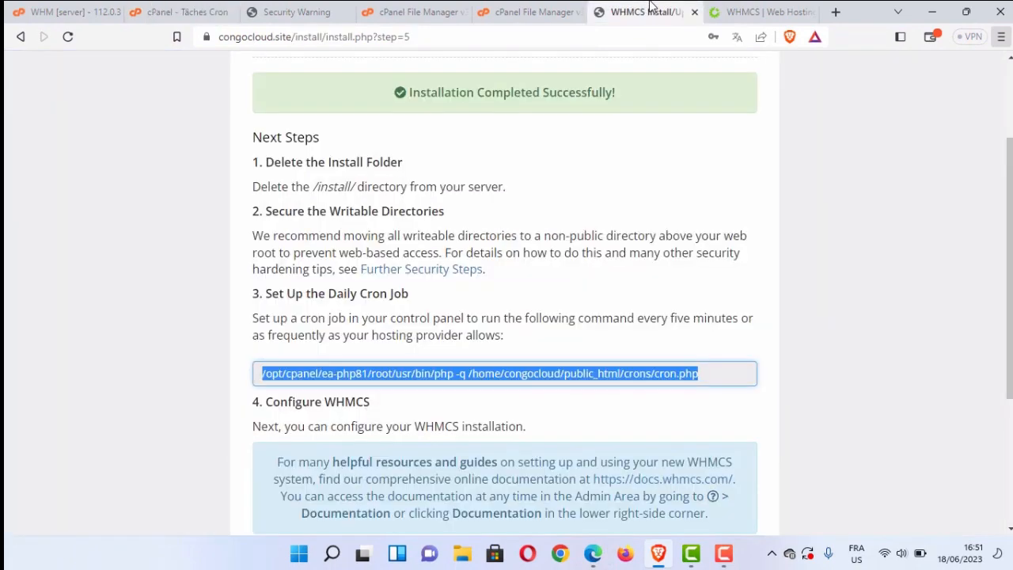
{"action": "scroll", "coordinate": [916, 219], "scroll_direction": "up", "scroll_amount": 2}
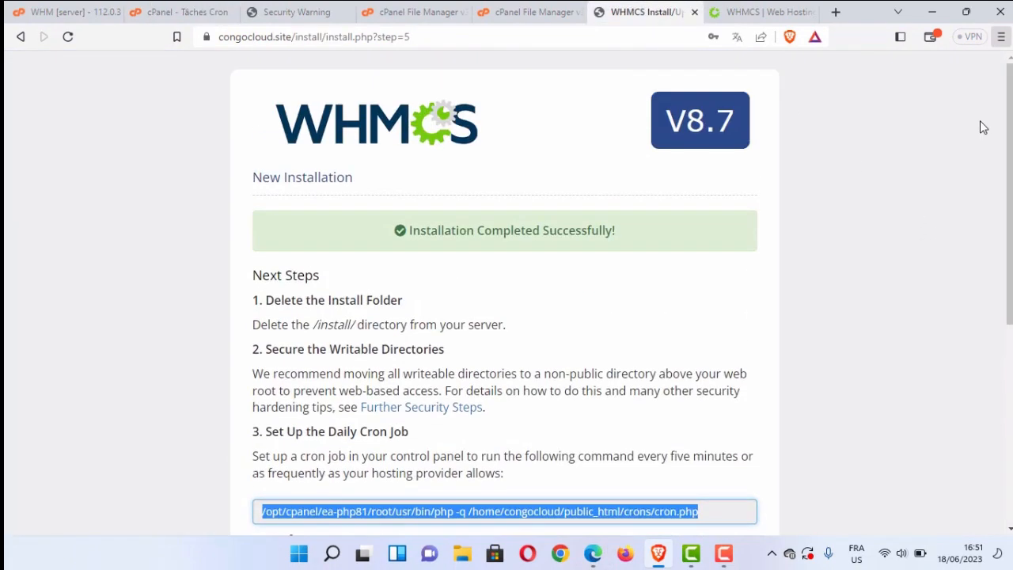